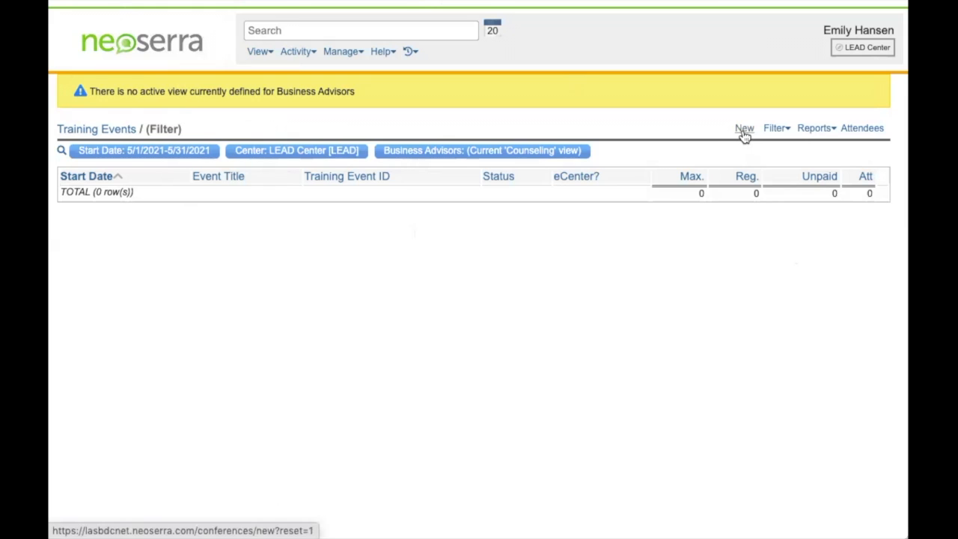
# Create a blank New Training Event record, pre-filled with ID LEAD000317, from the Training Events list.
pyautogui.click(744, 130)
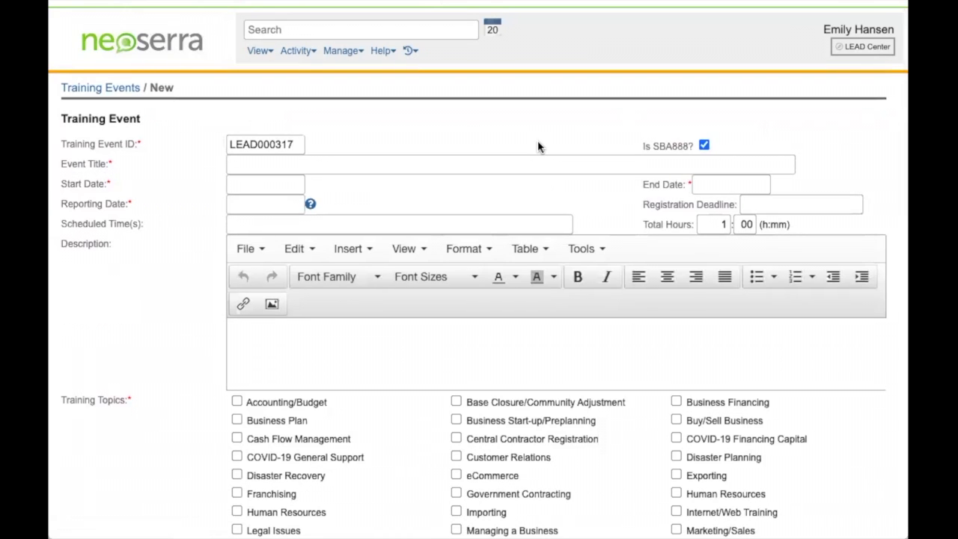
# Enter 'Test Title' as the event title.
pyautogui.click(452, 162)
pyautogui.write('Te')
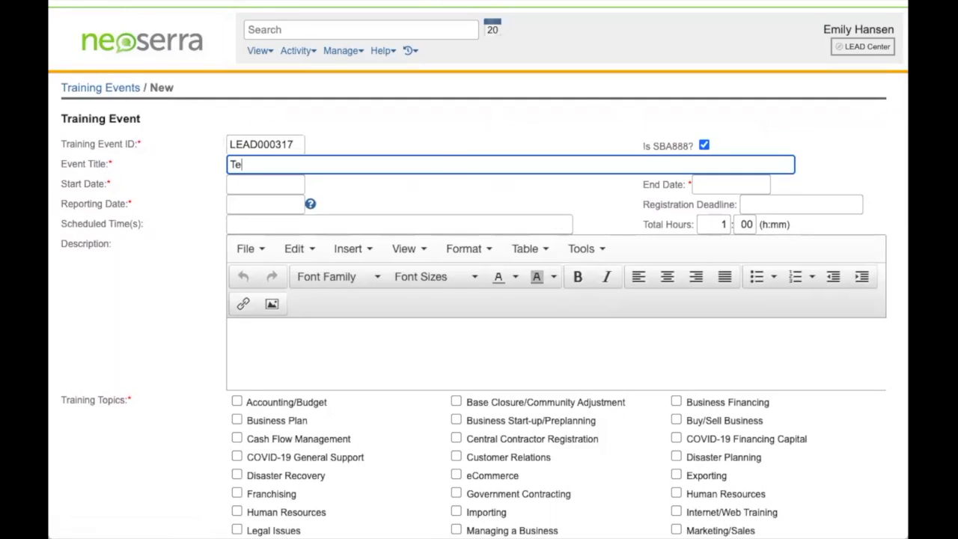
pyautogui.write('st Title')
pyautogui.scroll(-1, 449, 184)
# Set the reporting, end and start dates all to 7/23/2021.
pyautogui.click(252, 149)
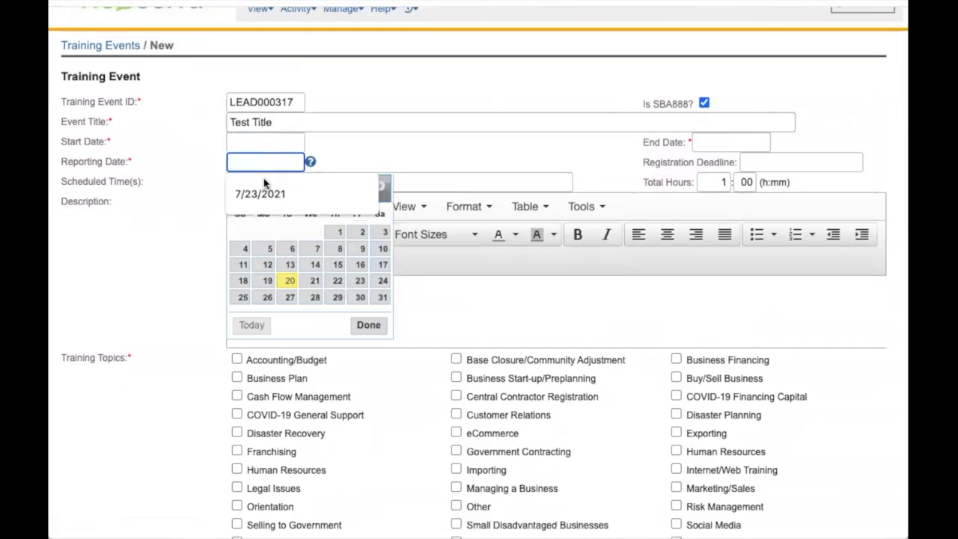
pyautogui.click(361, 280)
pyautogui.click(729, 142)
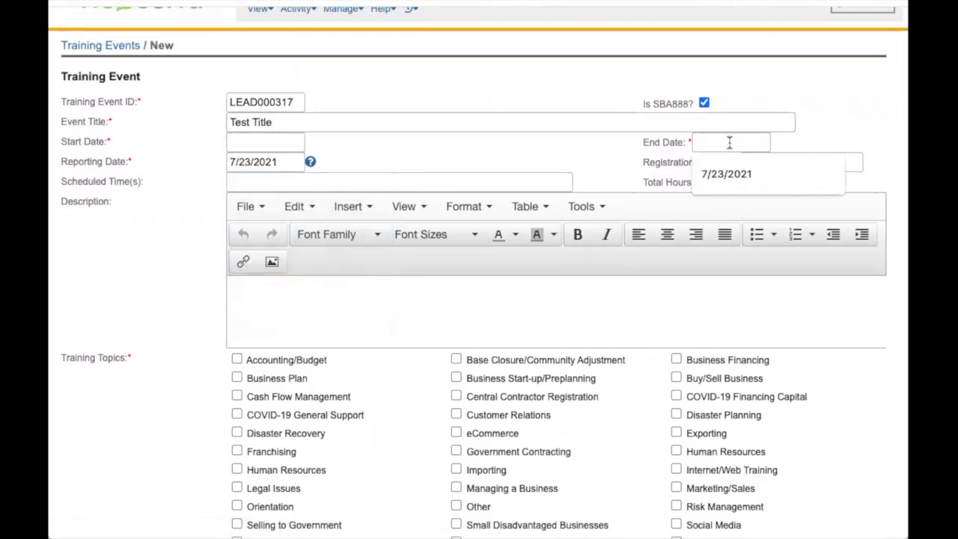
pyautogui.click(830, 265)
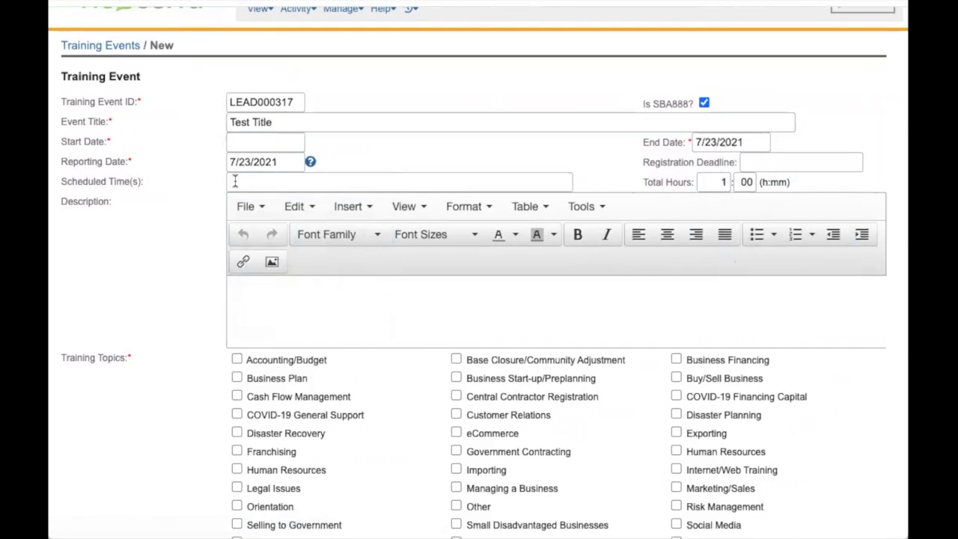
pyautogui.scroll(-1, 235, 182)
pyautogui.click(252, 104)
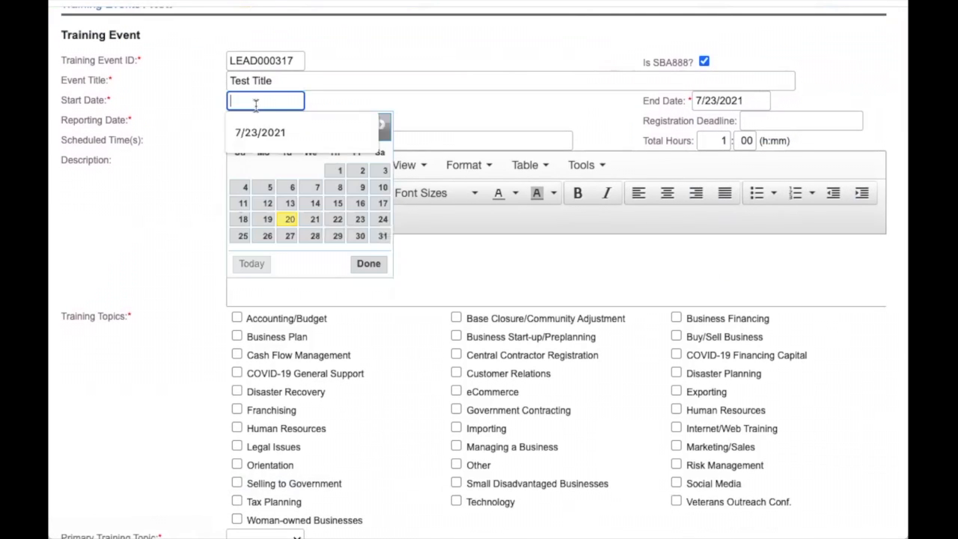
pyautogui.click(356, 219)
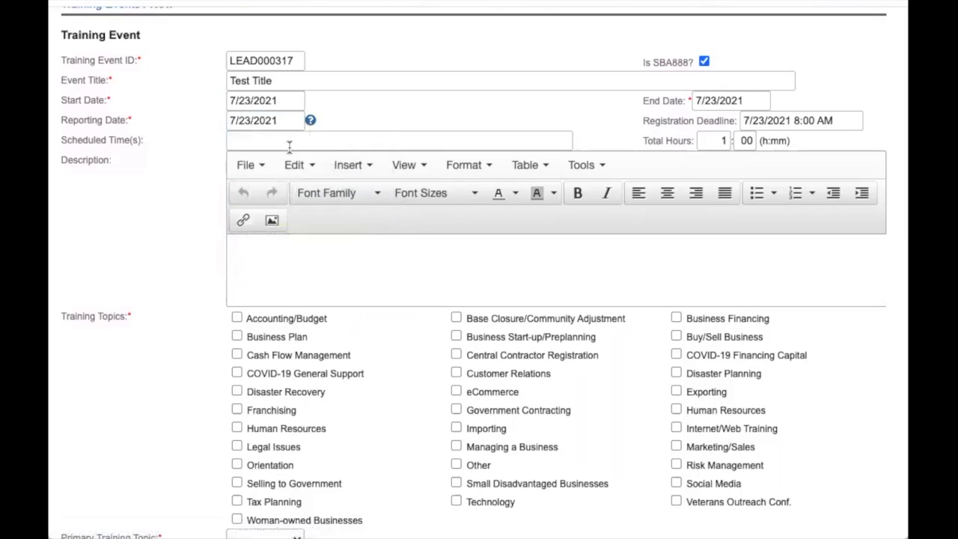
pyautogui.scroll(-1, 293, 150)
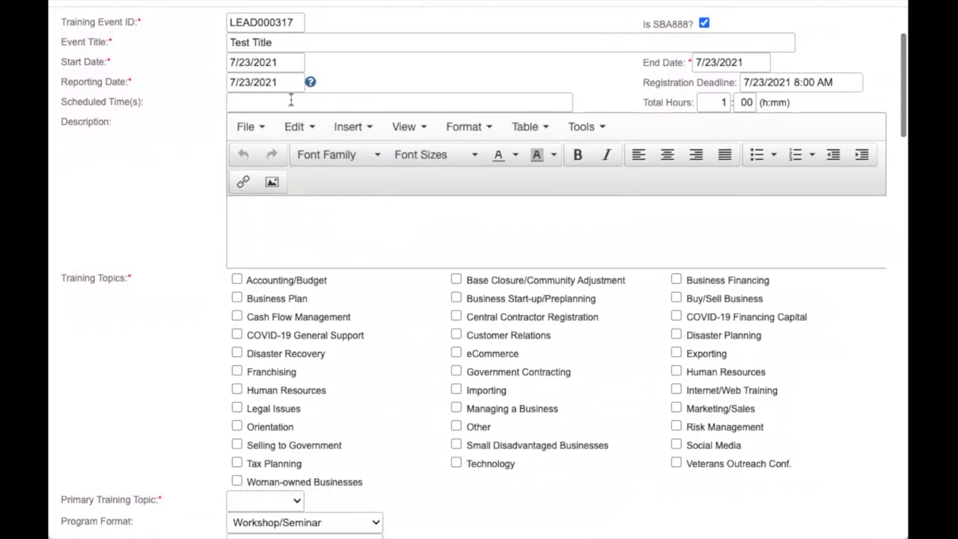
# Enter scheduled time '12 PM PST' and total hours of 1:30.
pyautogui.click(288, 102)
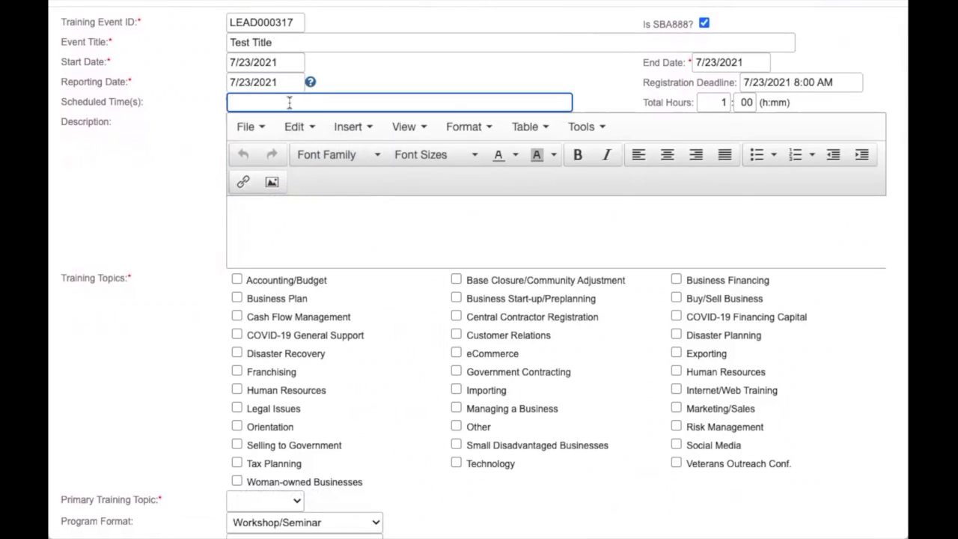
pyautogui.write('12 PM PST')
pyautogui.click(745, 102)
pyautogui.write('30')
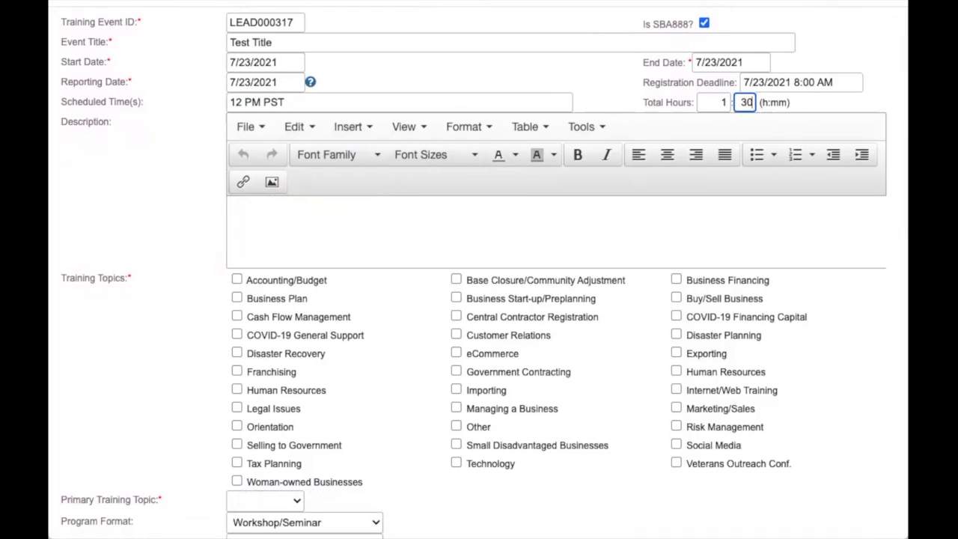
pyautogui.click(807, 102)
pyautogui.click(812, 82)
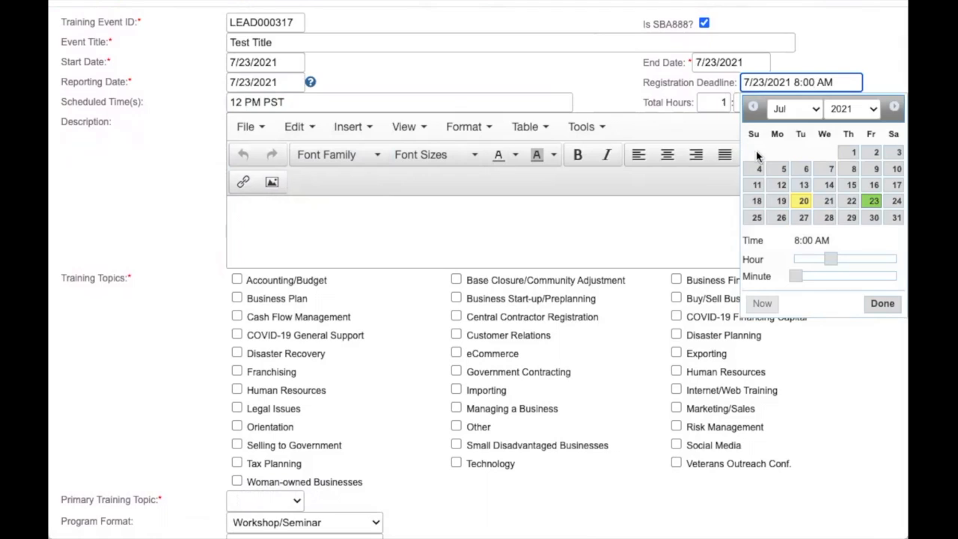
# Set the registration deadline time to 11:30 AM on 7/23/2021.
pyautogui.moveTo(831, 258); pyautogui.dragTo(843, 257)
pyautogui.moveTo(796, 276); pyautogui.dragTo(846, 276)
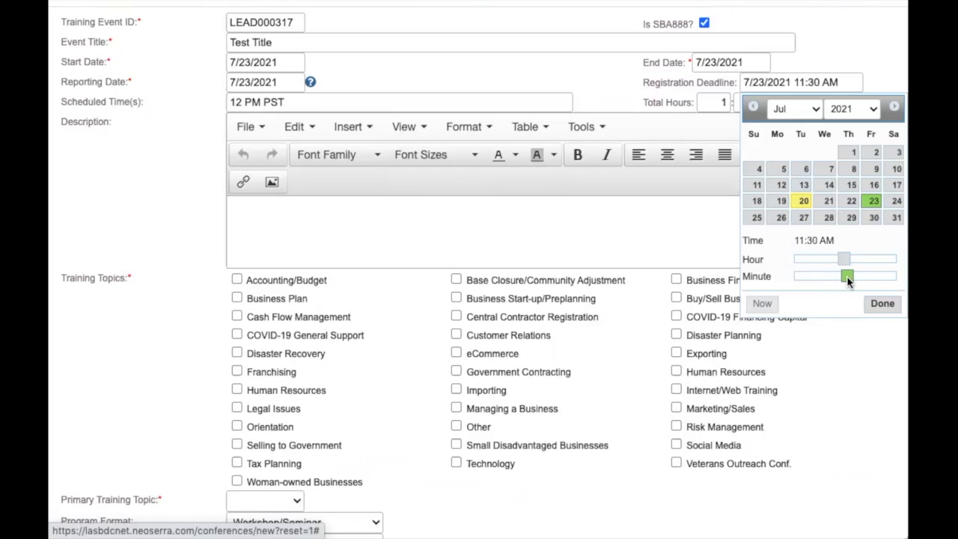
pyautogui.click(882, 304)
# Write 'TEst TEst' as the event description.
pyautogui.click(372, 205)
pyautogui.write('TEst TEst')
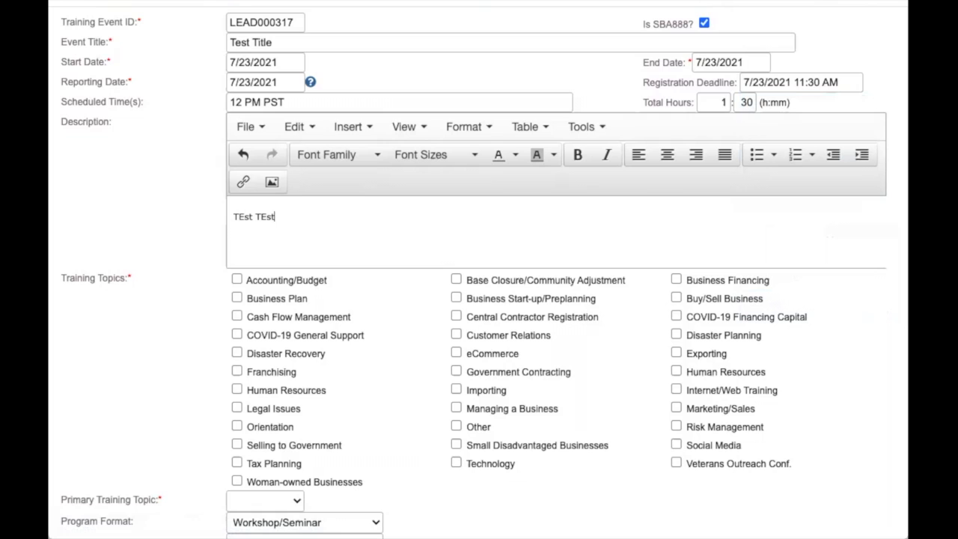
pyautogui.scroll(-2, 479, 300)
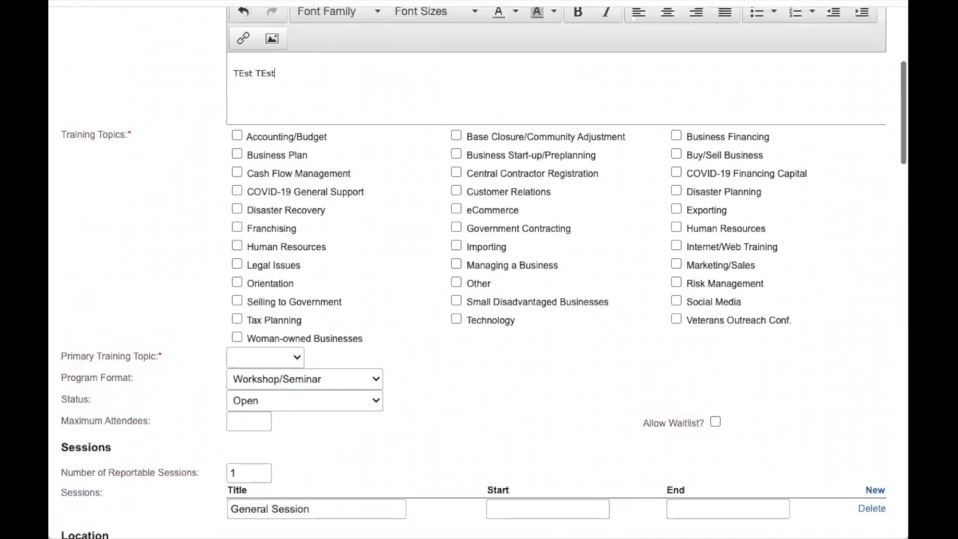
# Check Accounting/Budget, Cash Flow Management and Business Plan topics, making Business Plan primary.
pyautogui.click(238, 136)
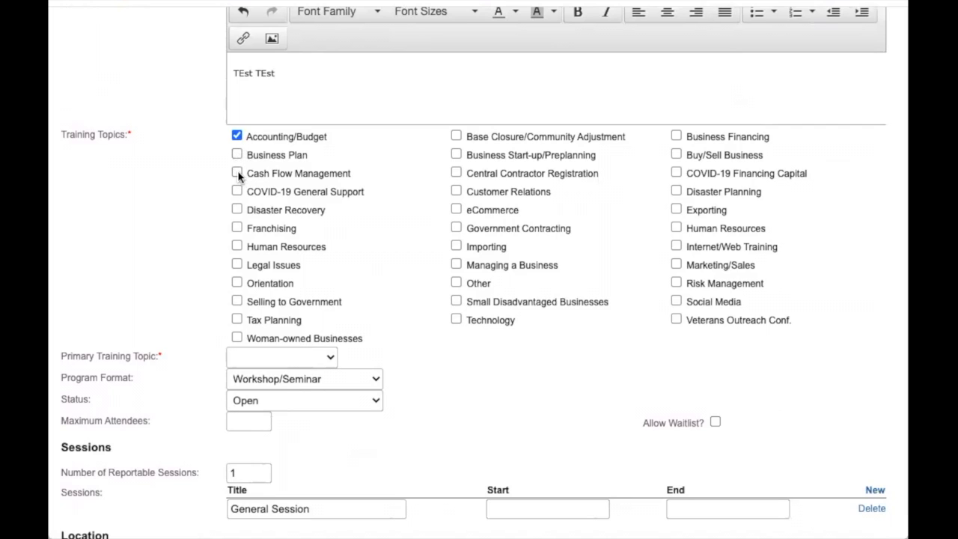
pyautogui.click(237, 173)
pyautogui.click(237, 154)
pyautogui.scroll(-1, 336, 188)
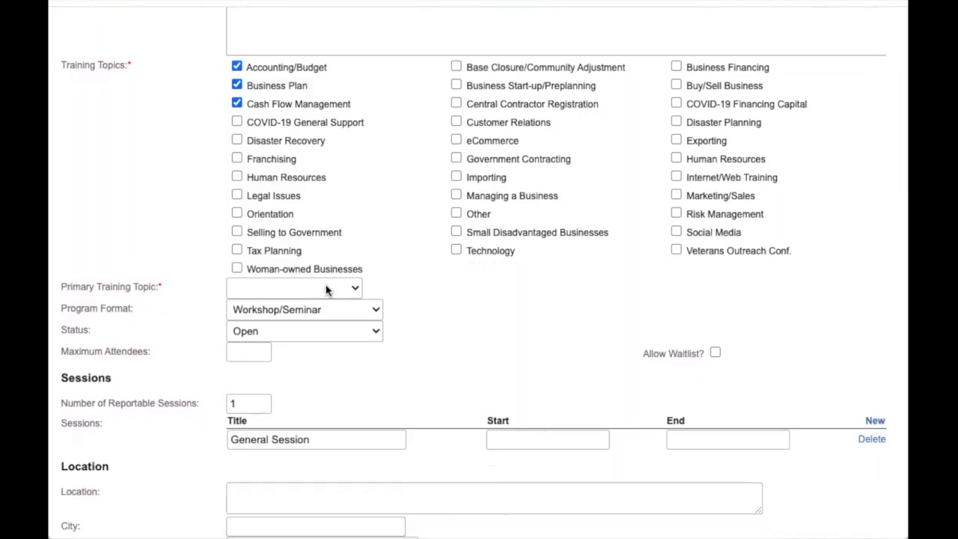
pyautogui.click(327, 289)
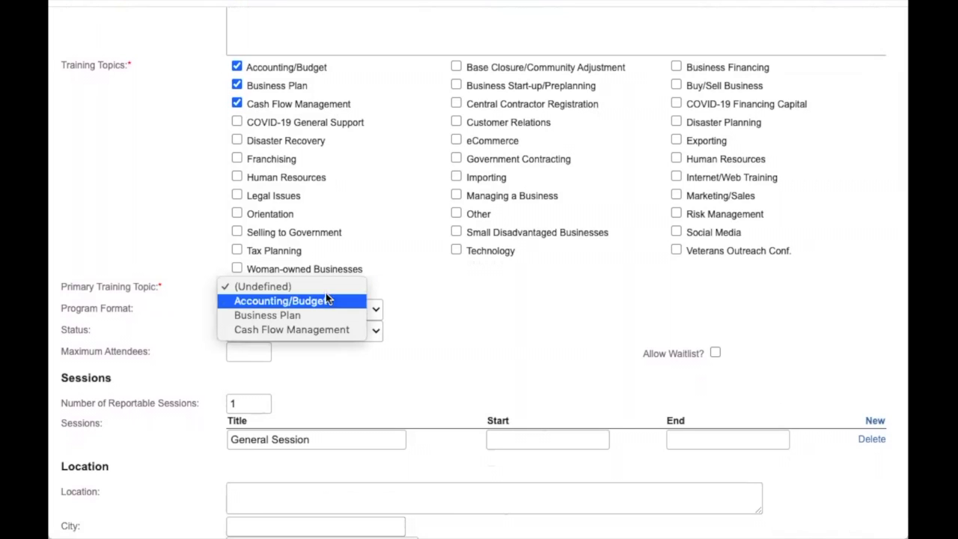
pyautogui.click(330, 316)
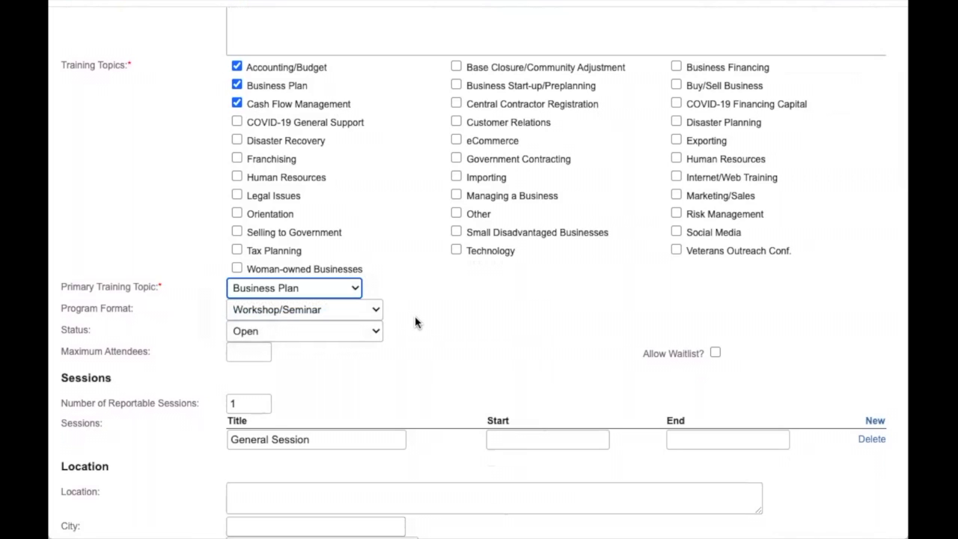
pyautogui.scroll(-3, 415, 322)
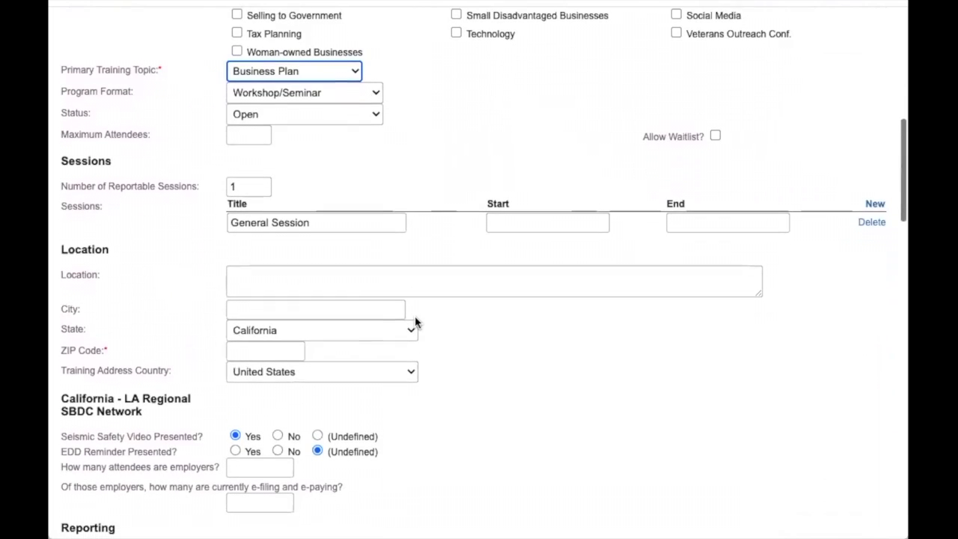
pyautogui.click(350, 92)
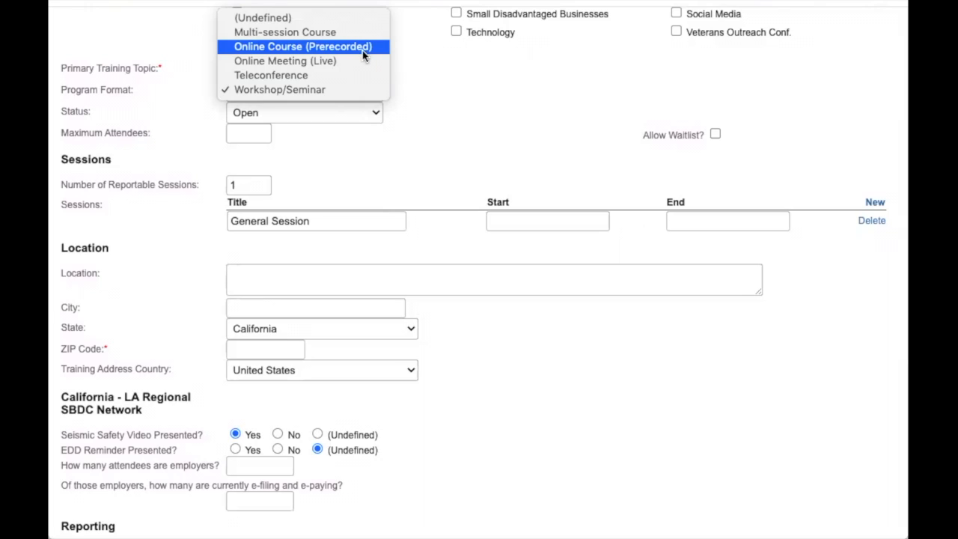
pyautogui.click(354, 93)
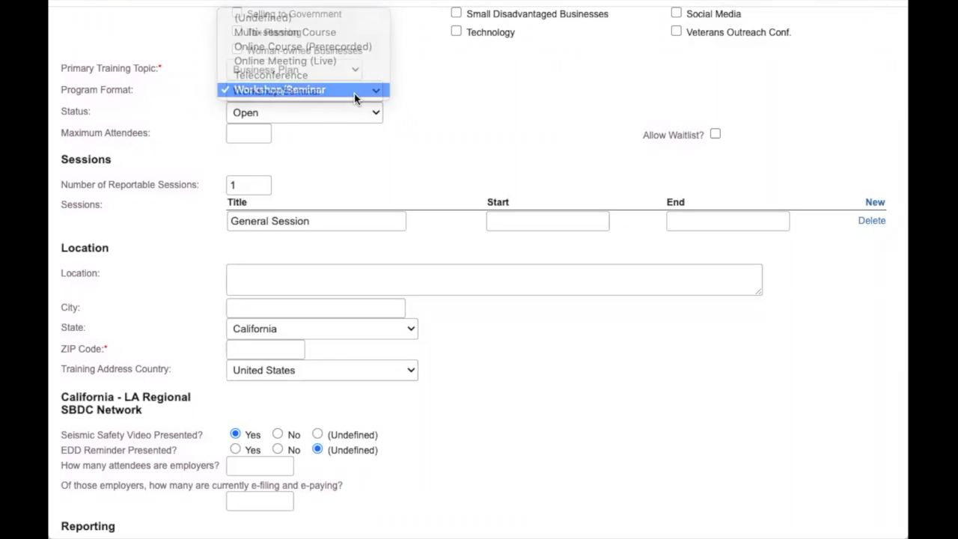
pyautogui.scroll(-1, 355, 99)
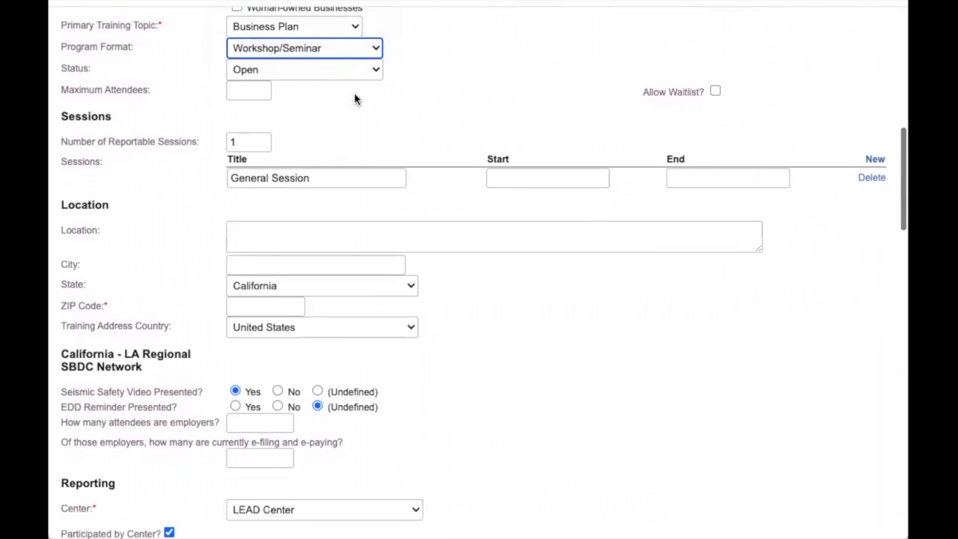
pyautogui.click(357, 68)
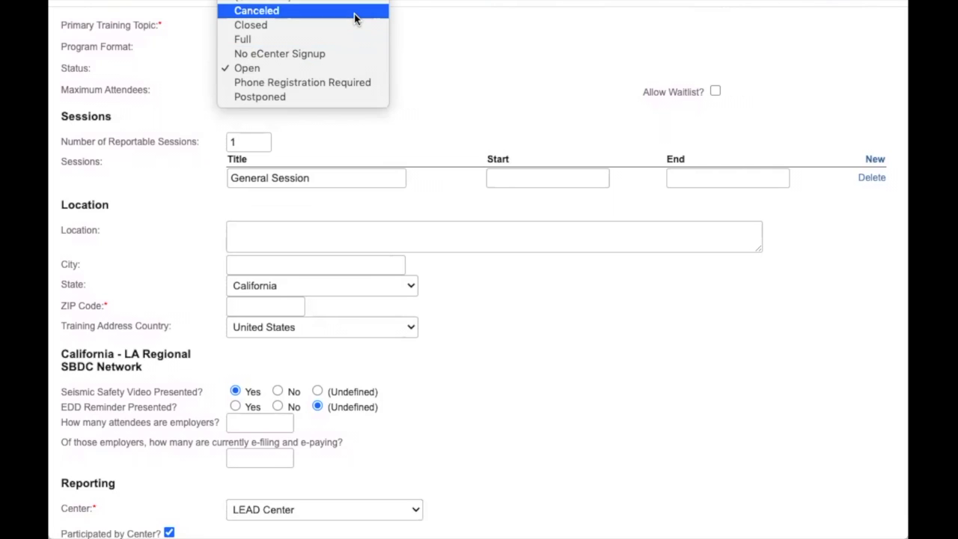
# Keep status Open, set maximum attendees to 15, and enable Allow Waitlist.
pyautogui.click(432, 99)
pyautogui.scroll(-1, 253, 86)
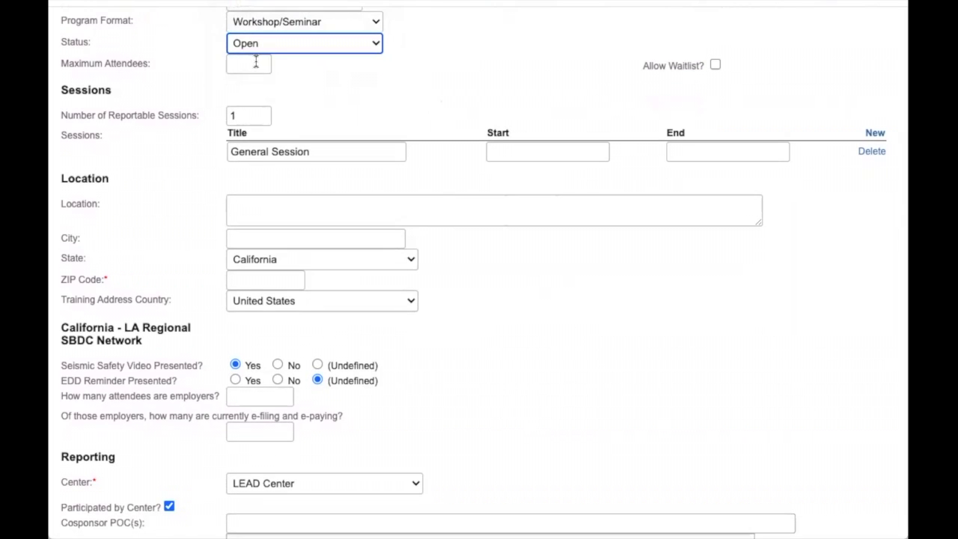
pyautogui.click(255, 62)
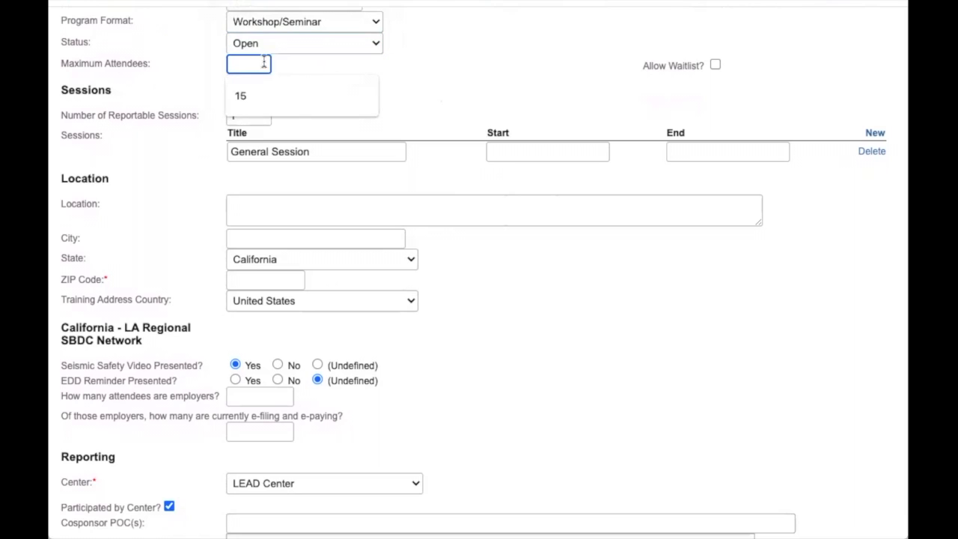
pyautogui.click(295, 93)
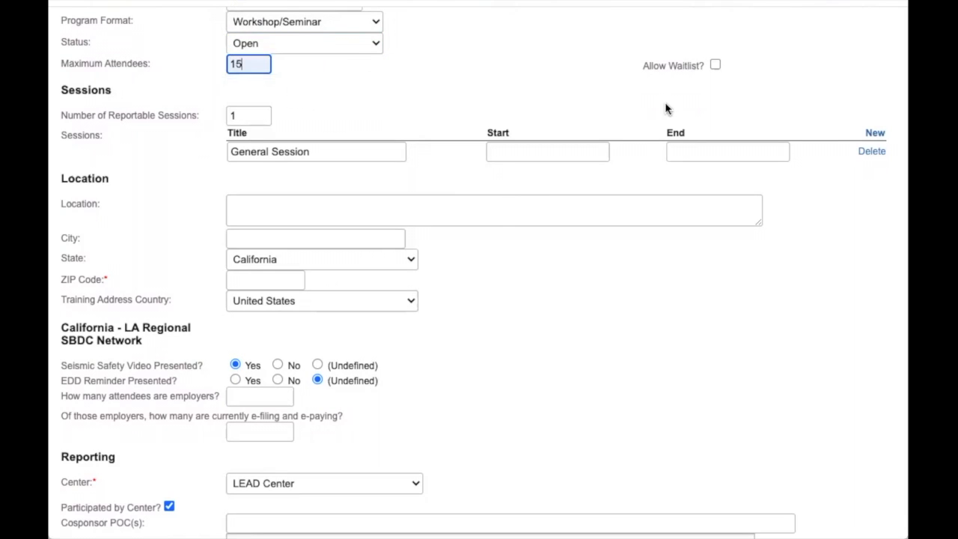
pyautogui.click(716, 65)
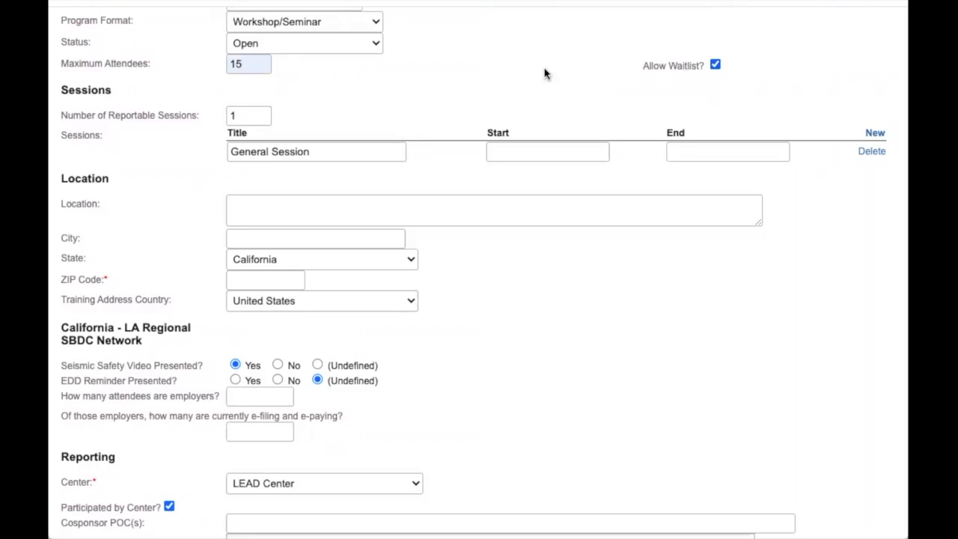
pyautogui.scroll(-1, 389, 123)
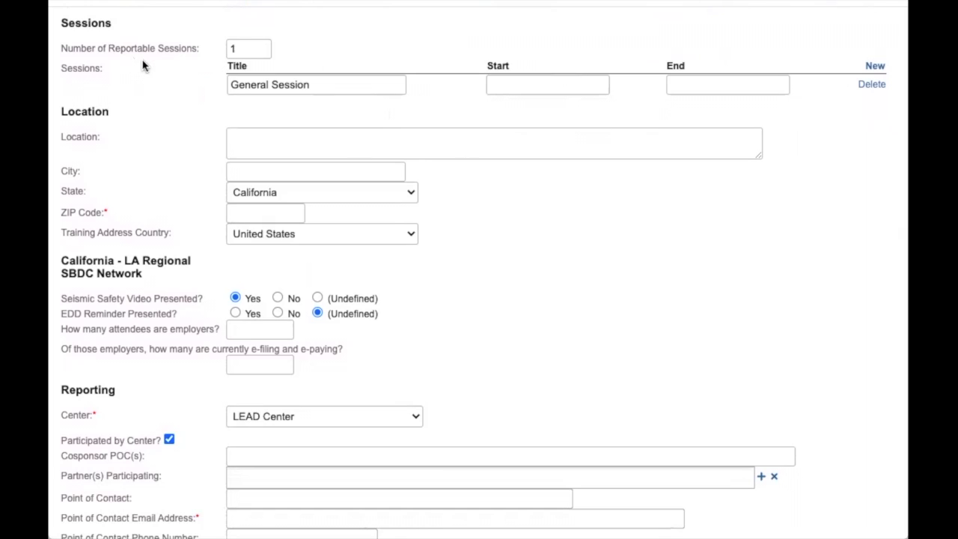
# Set the General Session start to 7/23/2021 12:00 PM.
pyautogui.click(528, 85)
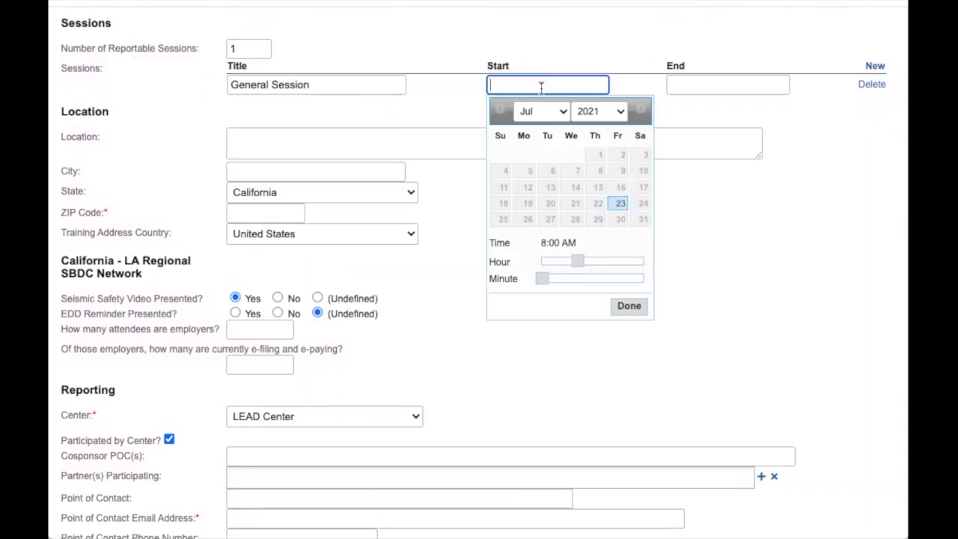
pyautogui.click(621, 204)
pyautogui.moveTo(575, 259); pyautogui.dragTo(596, 259)
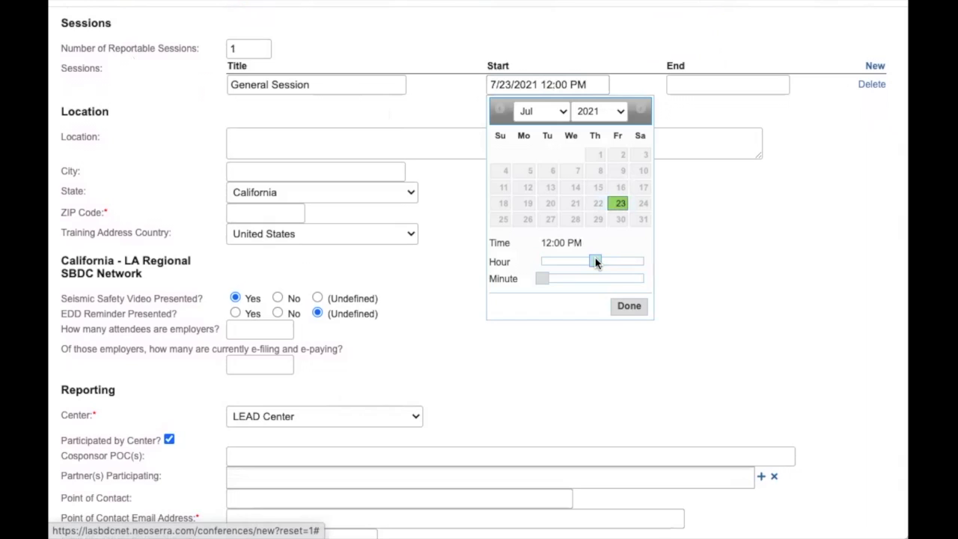
pyautogui.click(628, 306)
# Set the General Session end to 7/23/2021 1:30 PM.
pyautogui.click(699, 84)
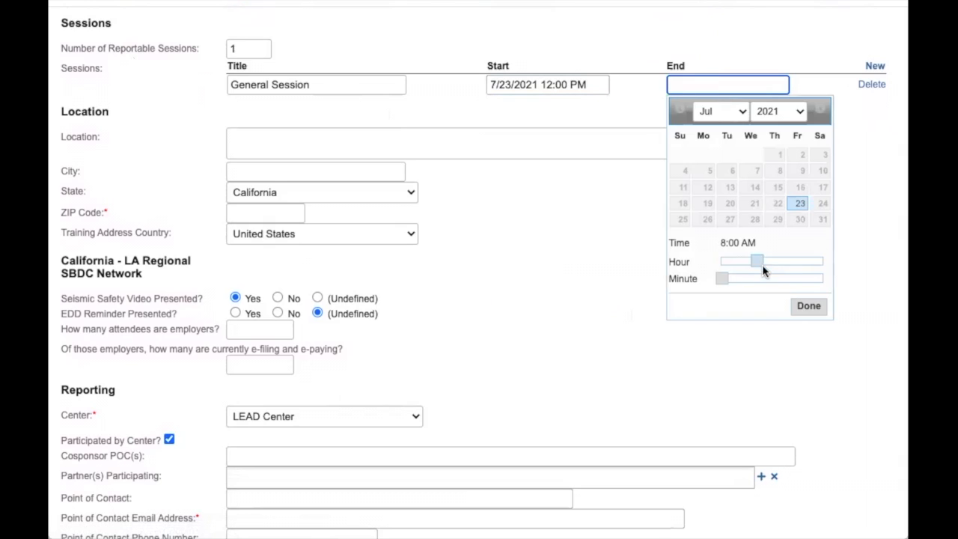
pyautogui.moveTo(756, 261); pyautogui.dragTo(780, 260)
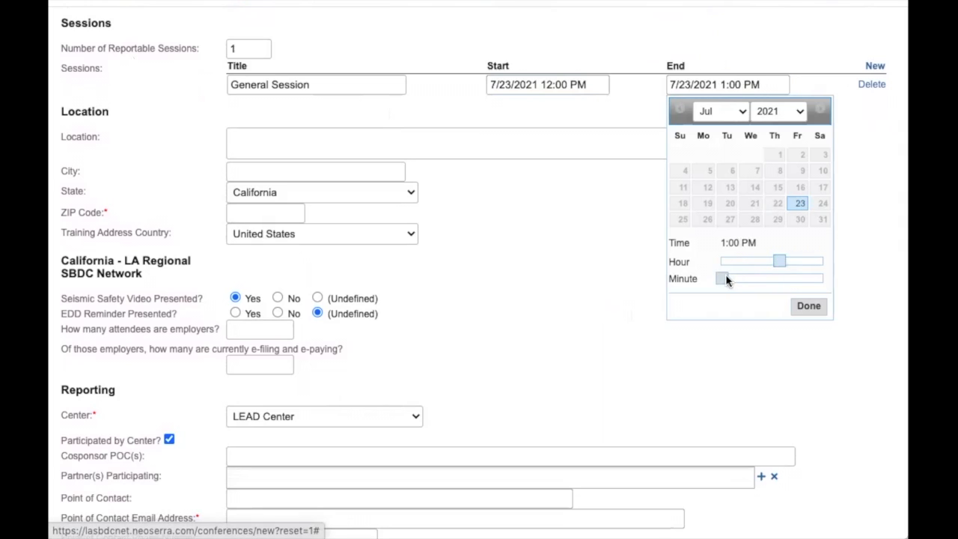
pyautogui.moveTo(721, 280); pyautogui.dragTo(772, 278)
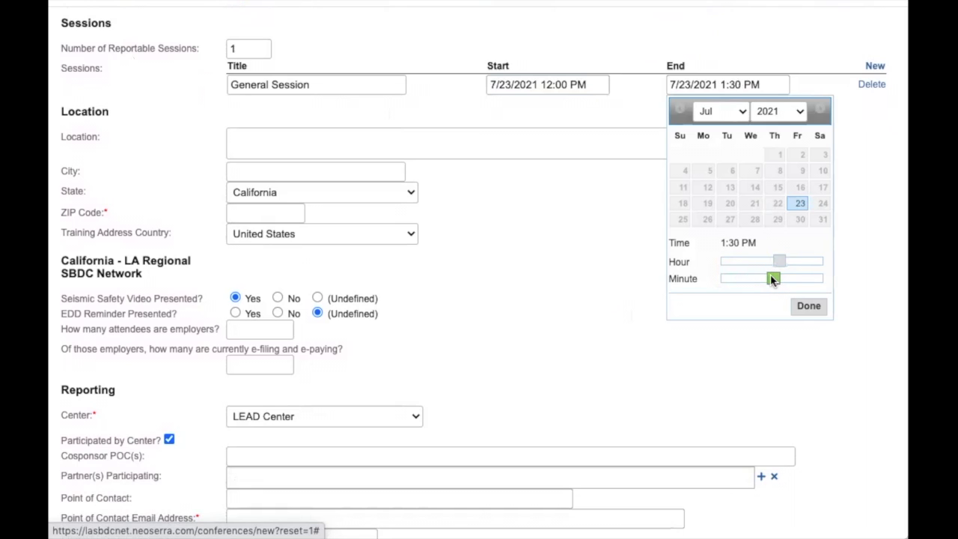
pyautogui.click(809, 307)
pyautogui.scroll(-2, 439, 190)
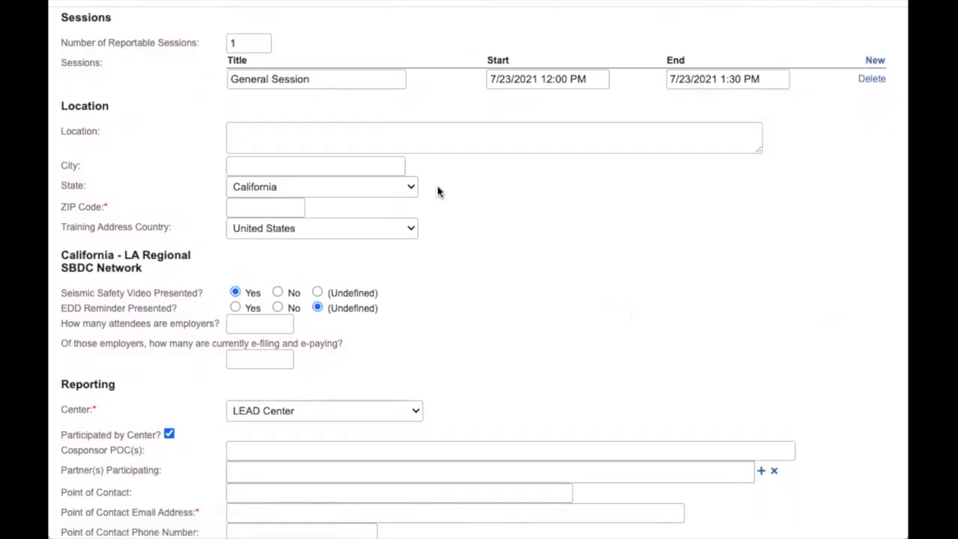
# Enter location 'Wifi', city 'Long Beach' and ZIP code 90808.
pyautogui.click(487, 42)
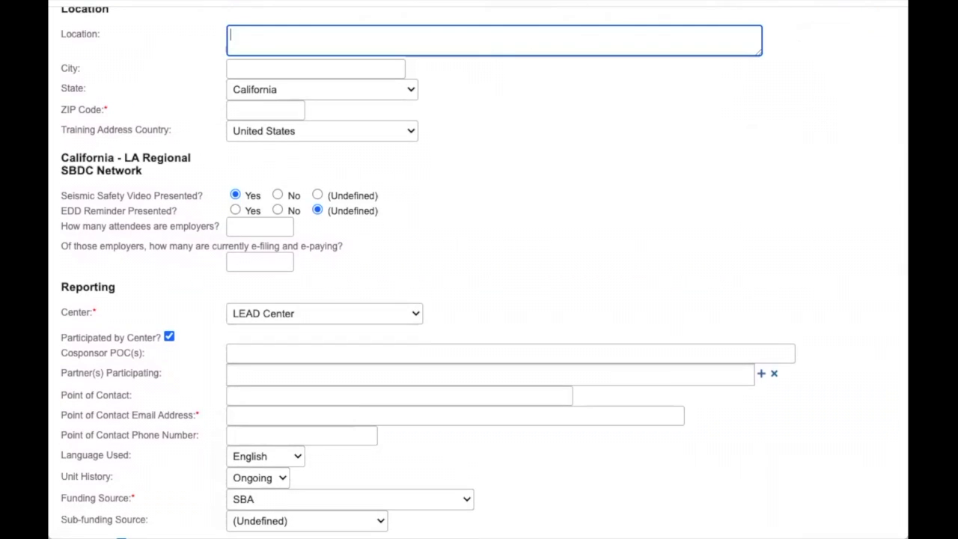
pyautogui.write('Wifi')
pyautogui.click(322, 69)
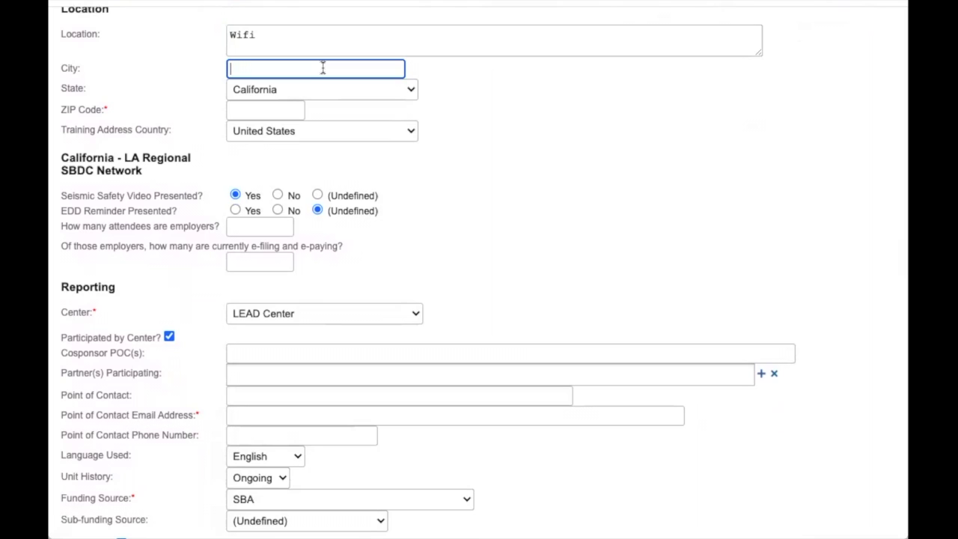
pyautogui.write('Long Beach')
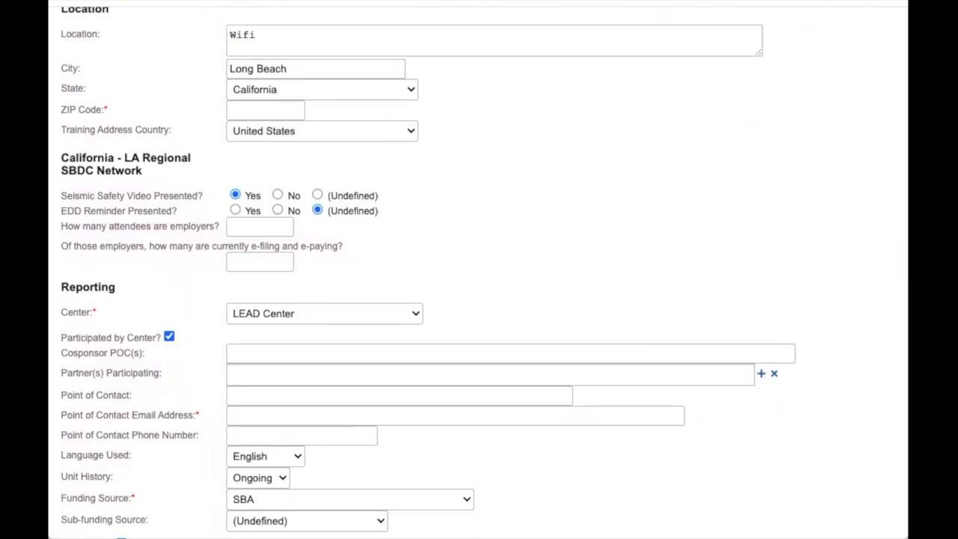
pyautogui.click(267, 108)
pyautogui.click(268, 112)
pyautogui.write('90808')
pyautogui.click(419, 154)
pyautogui.scroll(-3, 419, 153)
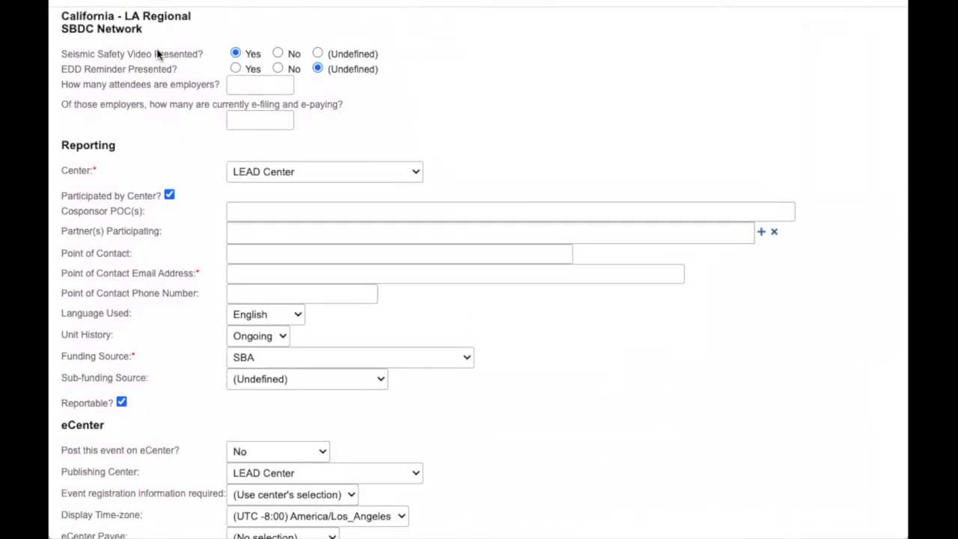
# Mark EDD Reminder Presented as Yes and keep LEAD Center as the center.
pyautogui.click(236, 68)
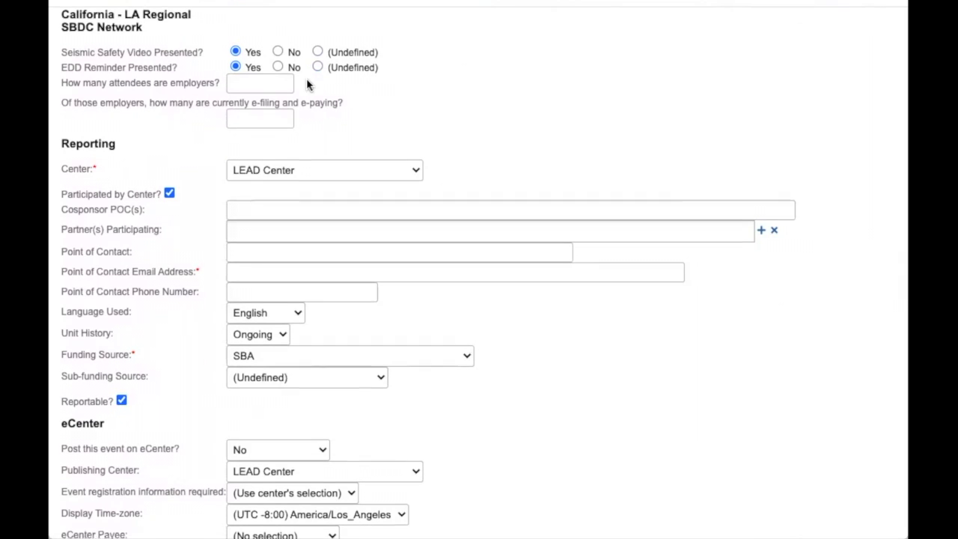
pyautogui.scroll(-1, 309, 84)
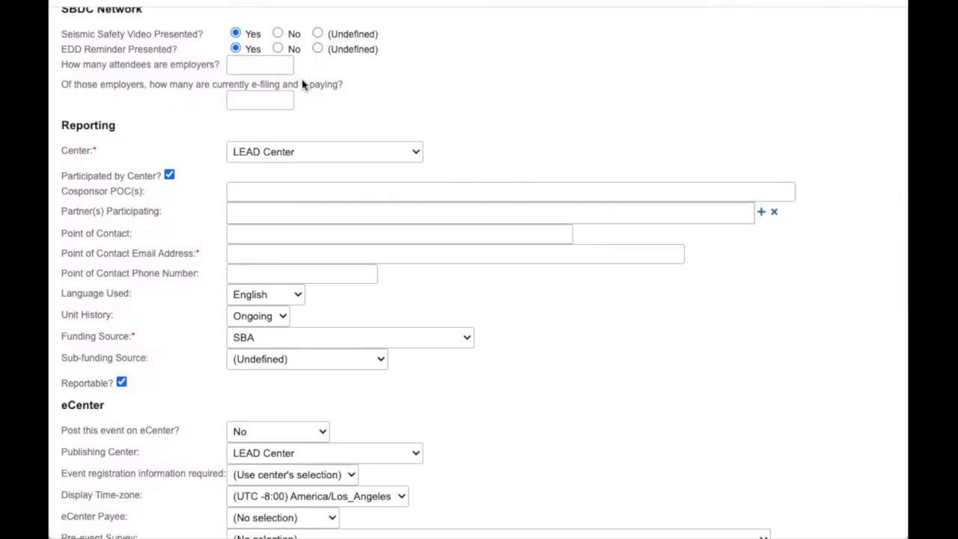
pyautogui.scroll(-2, 283, 86)
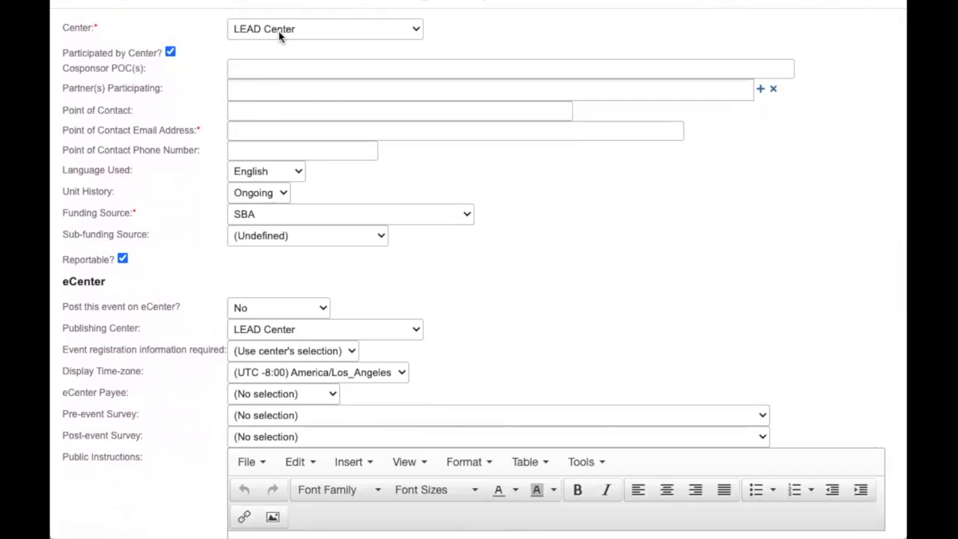
pyautogui.click(280, 34)
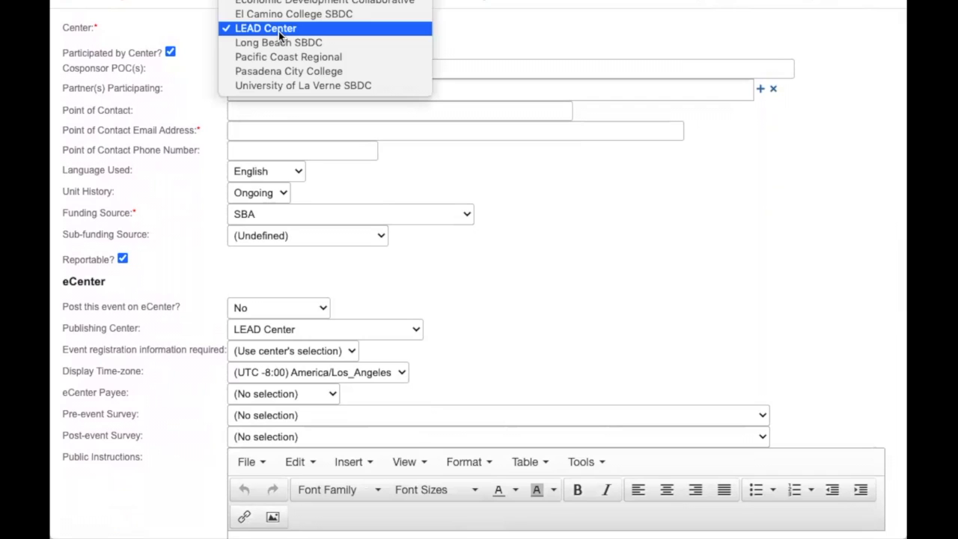
pyautogui.click(279, 30)
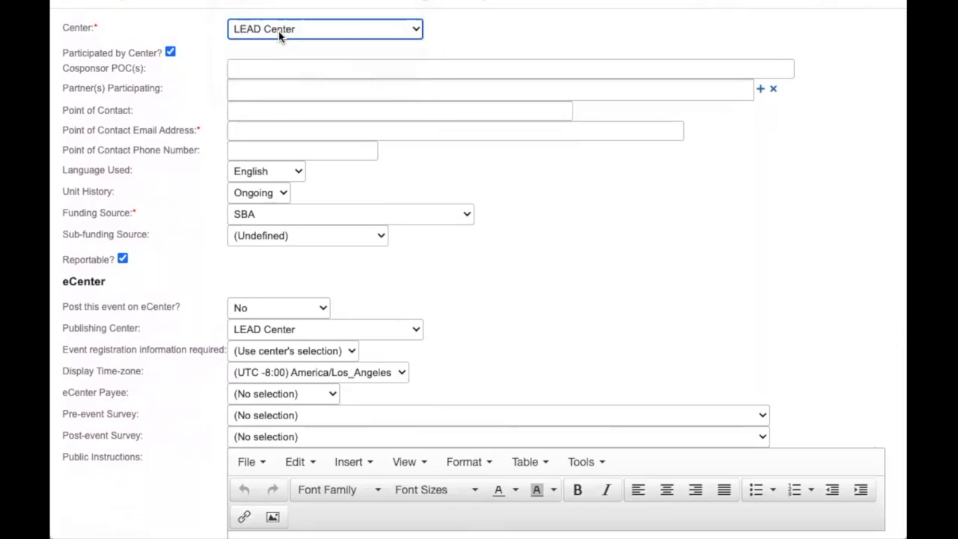
pyautogui.scroll(-1, 279, 33)
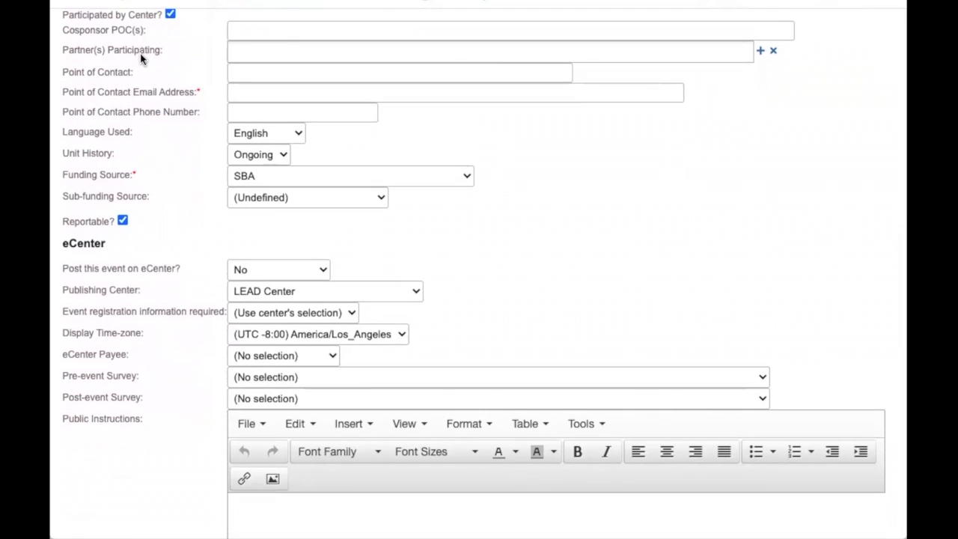
# Enter the point of contact's full name, correcting a typo.
pyautogui.click(258, 75)
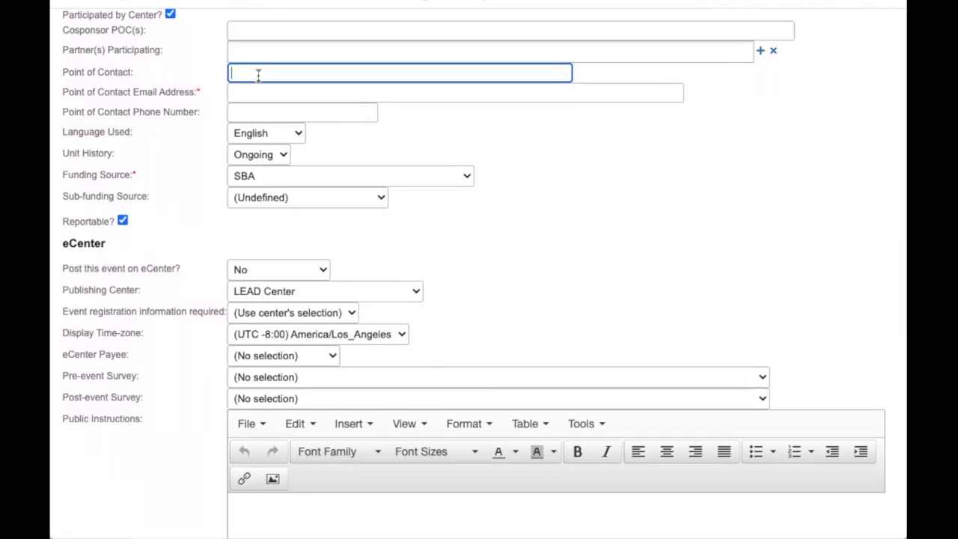
# Accept the suggested contact e-mail address and enter the contact's phone number.
pyautogui.click(266, 110)
pyautogui.click(257, 94)
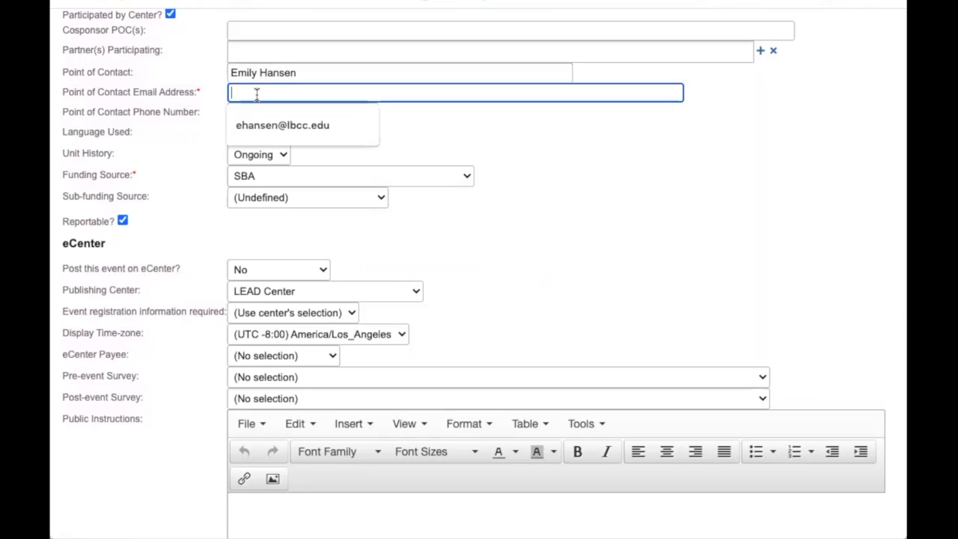
pyautogui.click(299, 124)
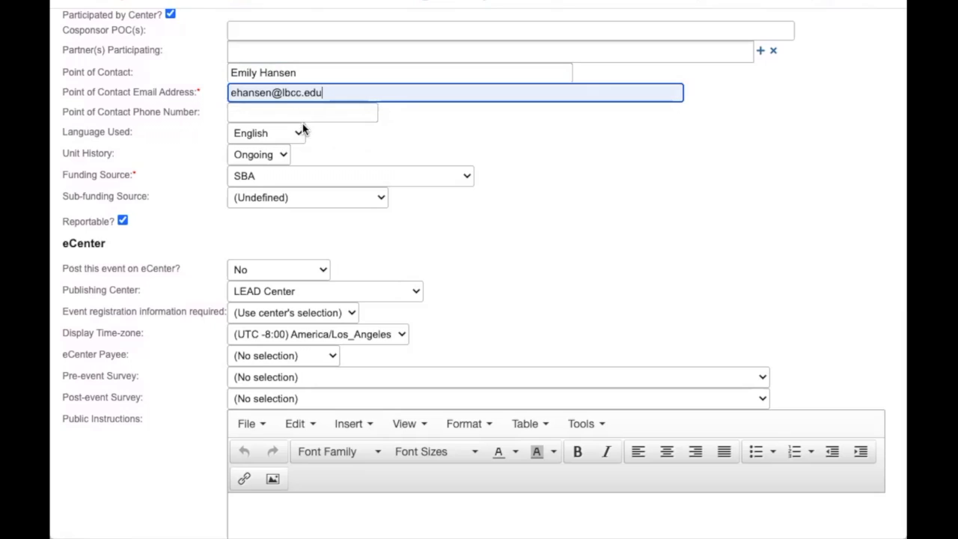
pyautogui.click(302, 111)
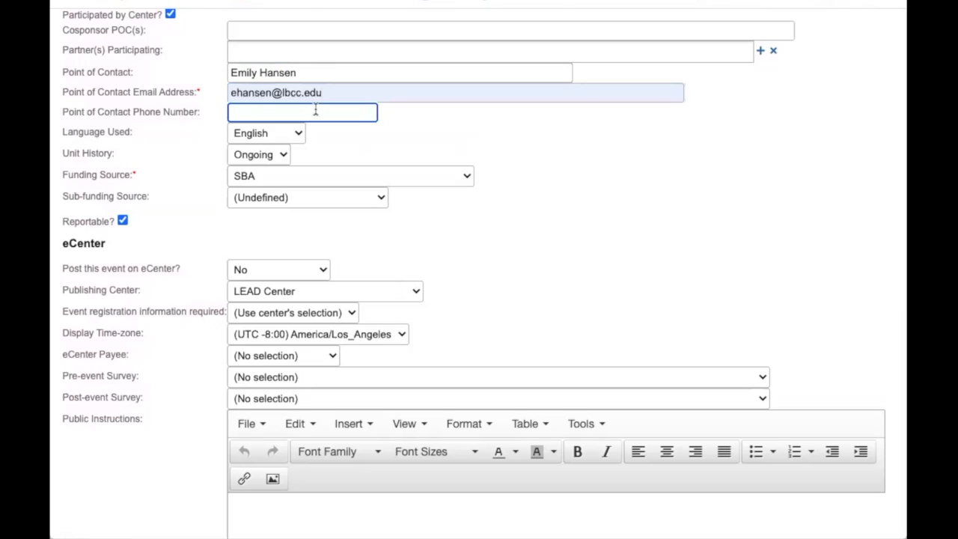
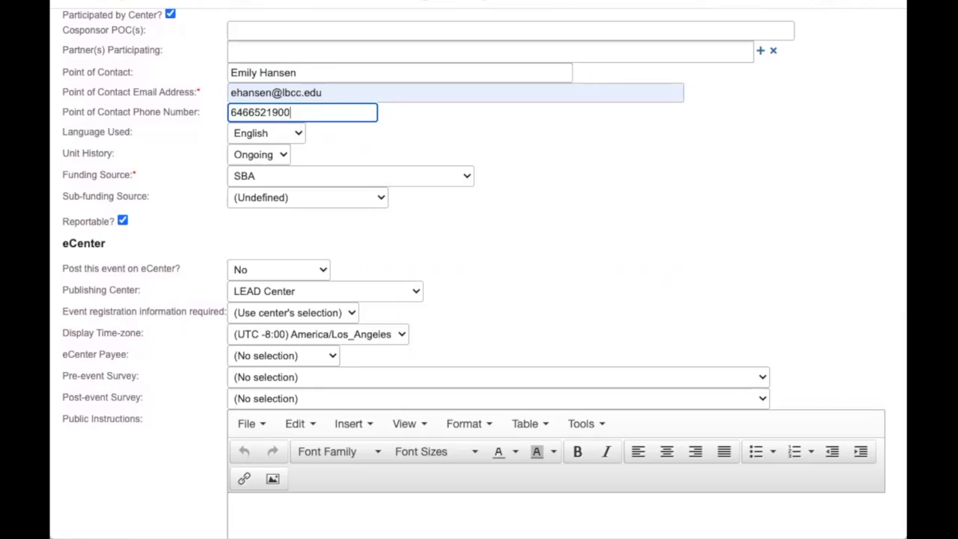
pyautogui.click(373, 146)
pyautogui.scroll(-1, 373, 146)
pyautogui.scroll(-1, 374, 146)
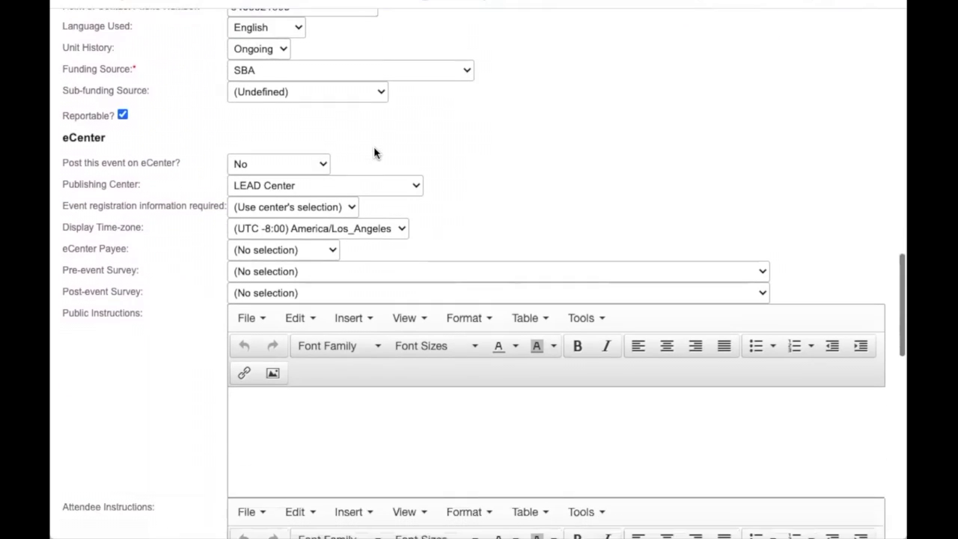
pyautogui.click(287, 27)
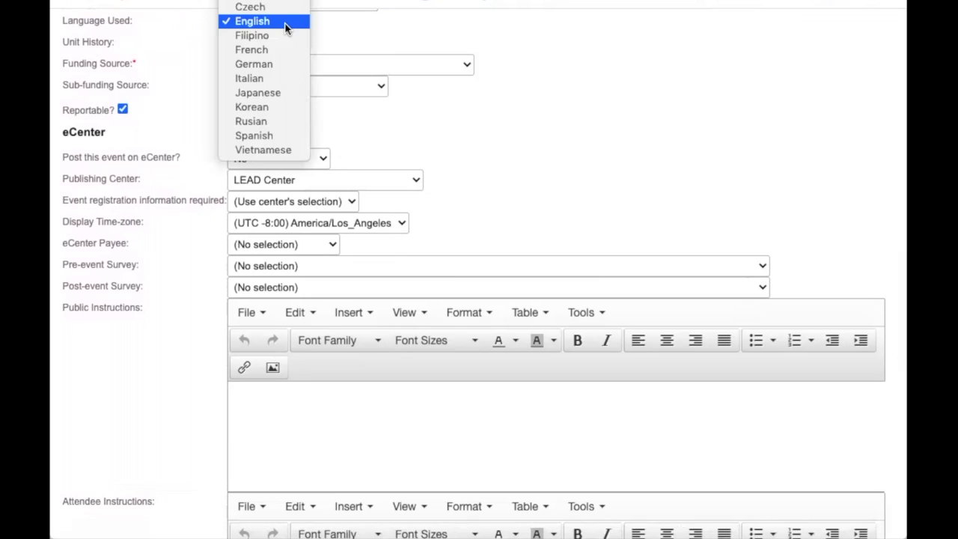
pyautogui.click(287, 27)
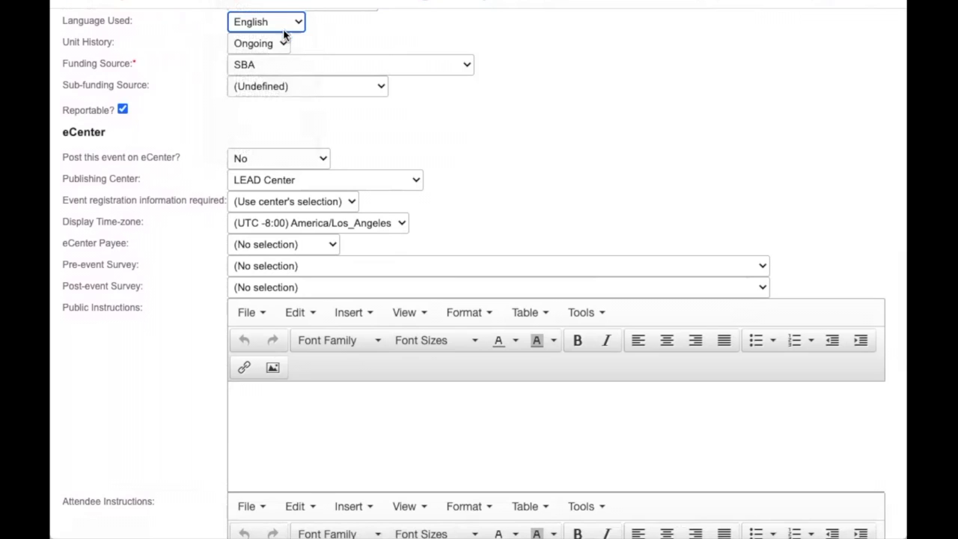
pyautogui.scroll(-1, 281, 57)
pyautogui.scroll(1, 280, 51)
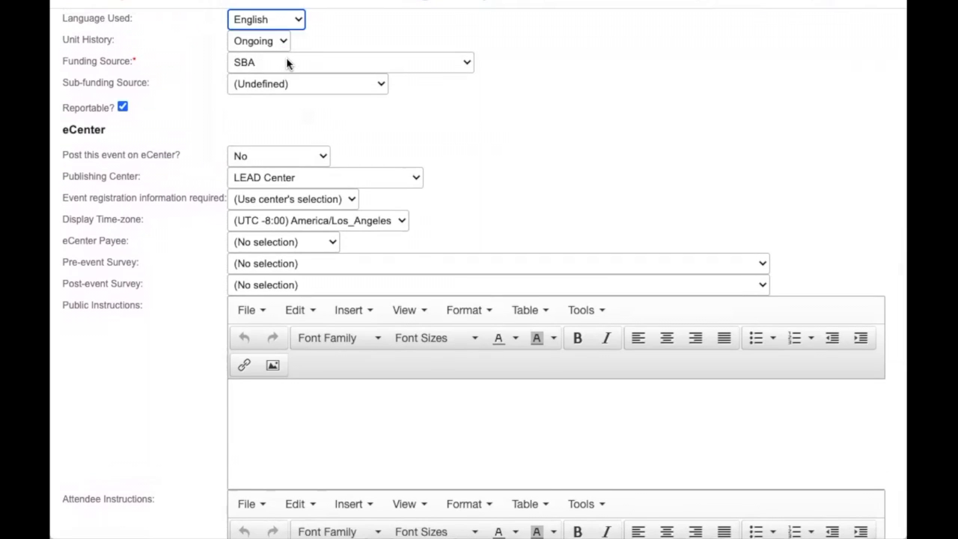
pyautogui.scroll(-1, 286, 57)
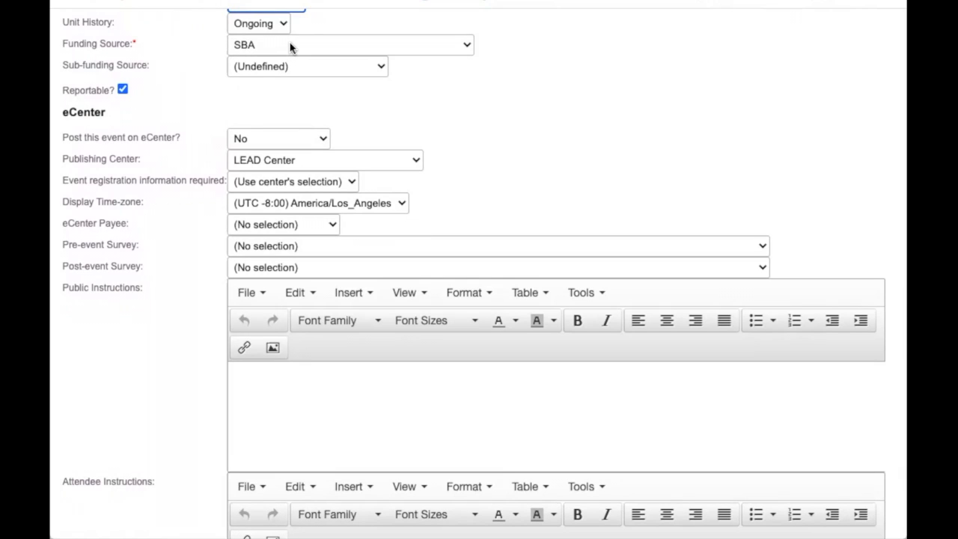
pyautogui.click(291, 47)
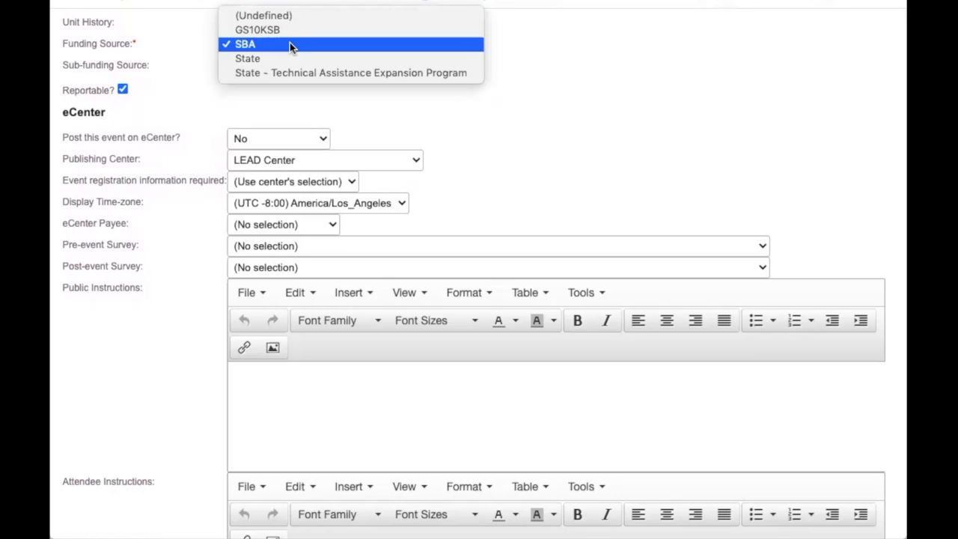
pyautogui.click(290, 44)
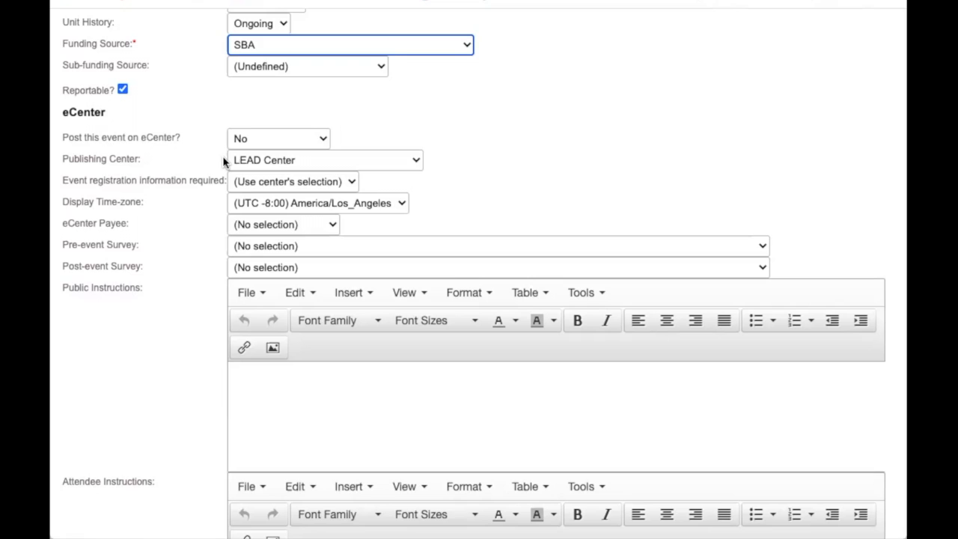
# Set 'Post this event on eCenter?' to Public.
pyautogui.scroll(-3, 223, 162)
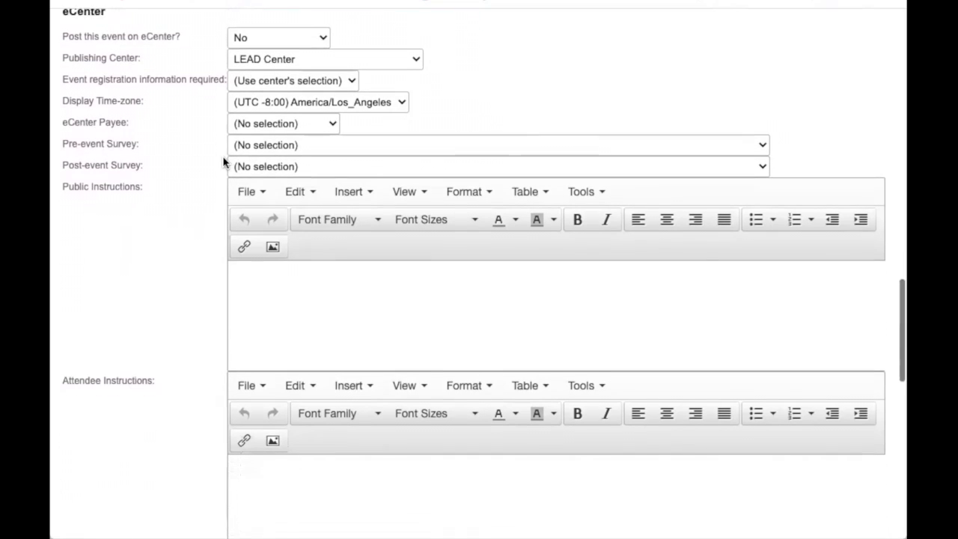
pyautogui.click(291, 36)
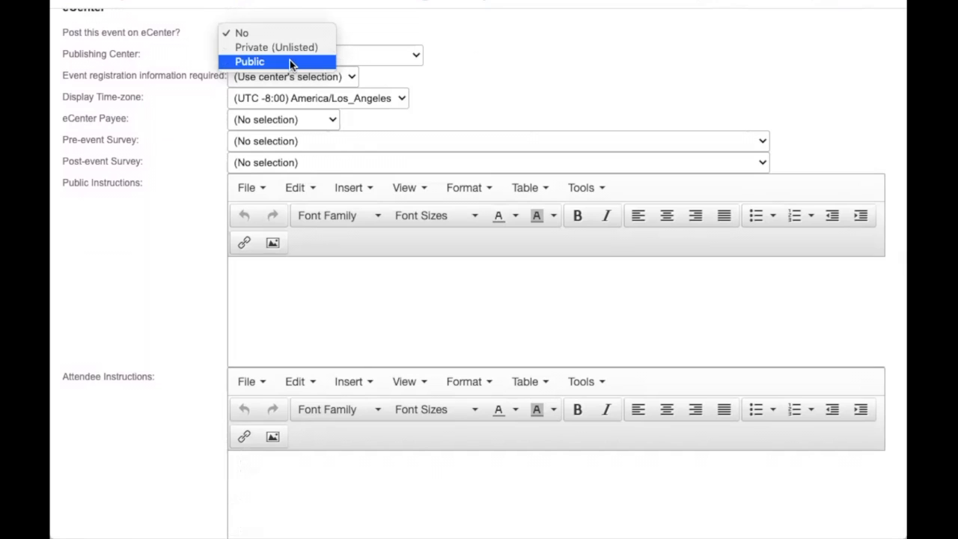
pyautogui.click(289, 61)
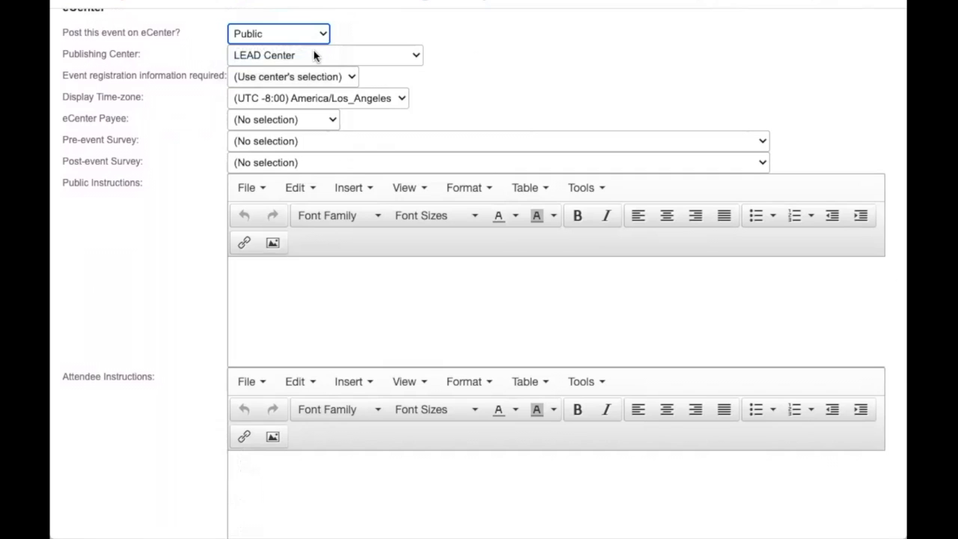
# Choose 'Webinar - MESA: Global Trends 10/14/20' as the pre-event survey.
pyautogui.scroll(-1, 314, 55)
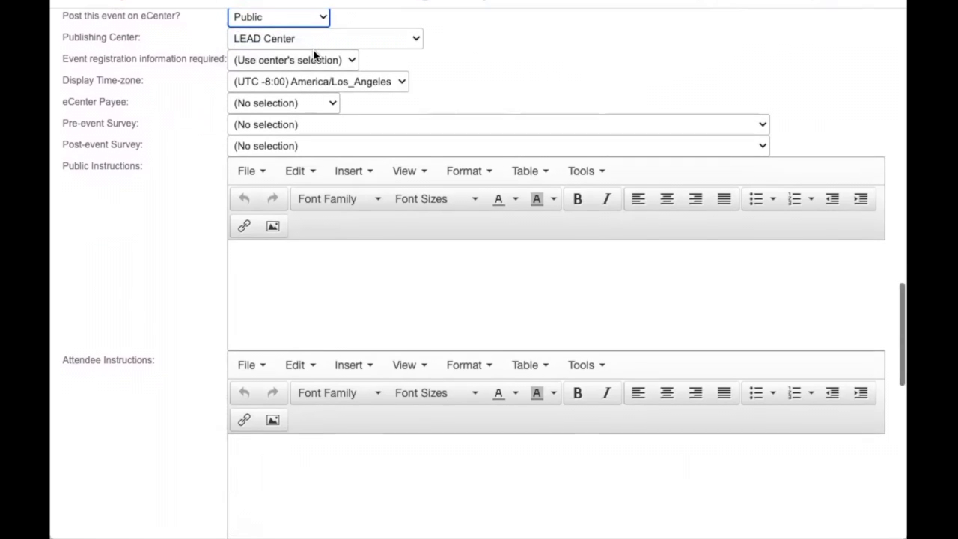
pyautogui.scroll(-2, 314, 55)
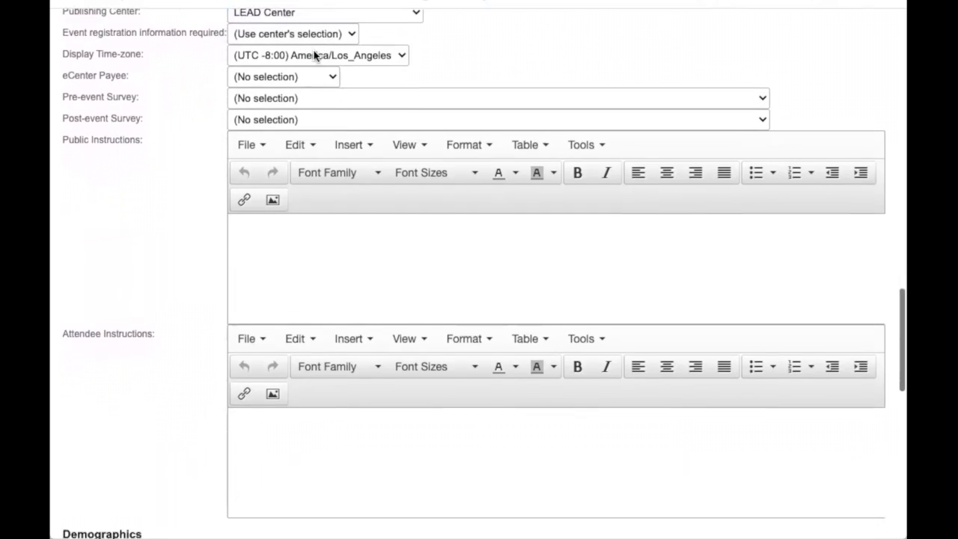
pyautogui.scroll(-4, 315, 56)
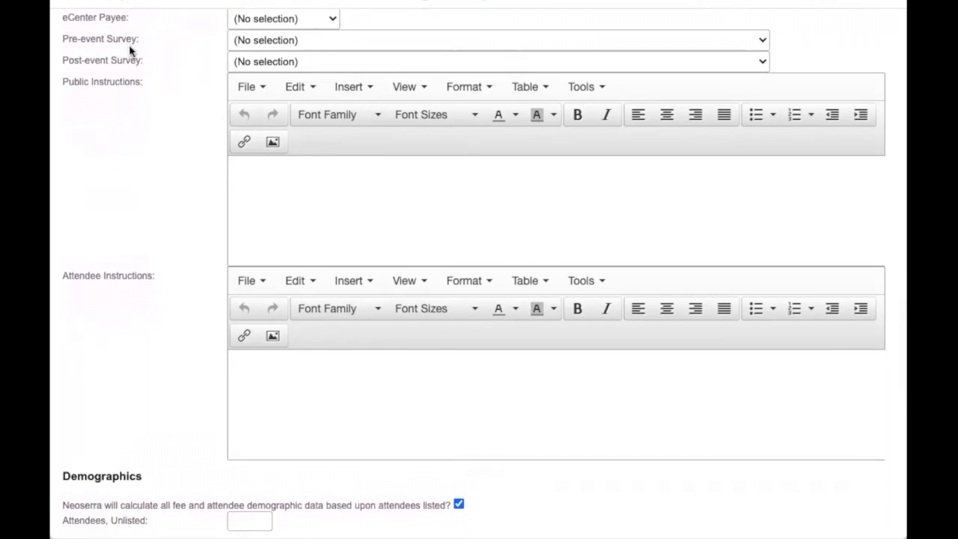
pyautogui.click(269, 41)
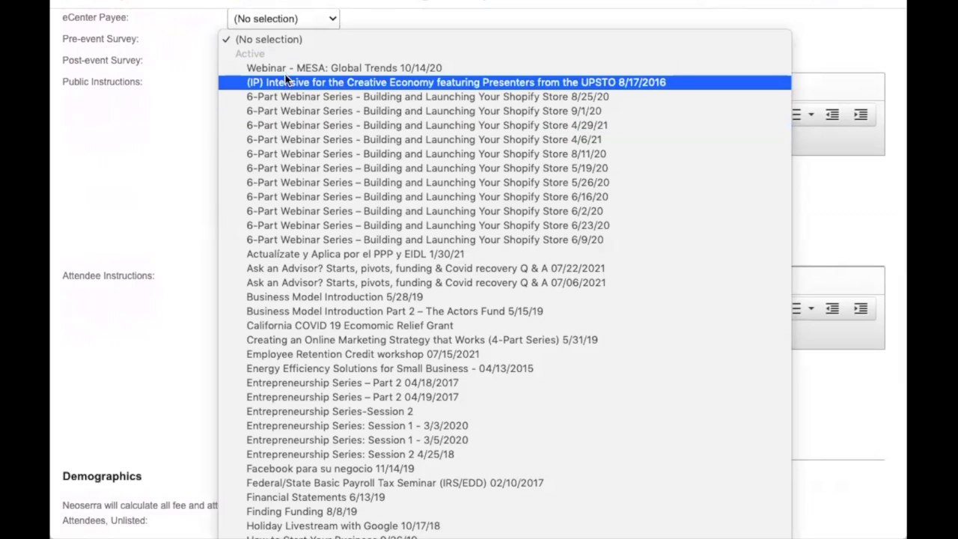
pyautogui.click(270, 66)
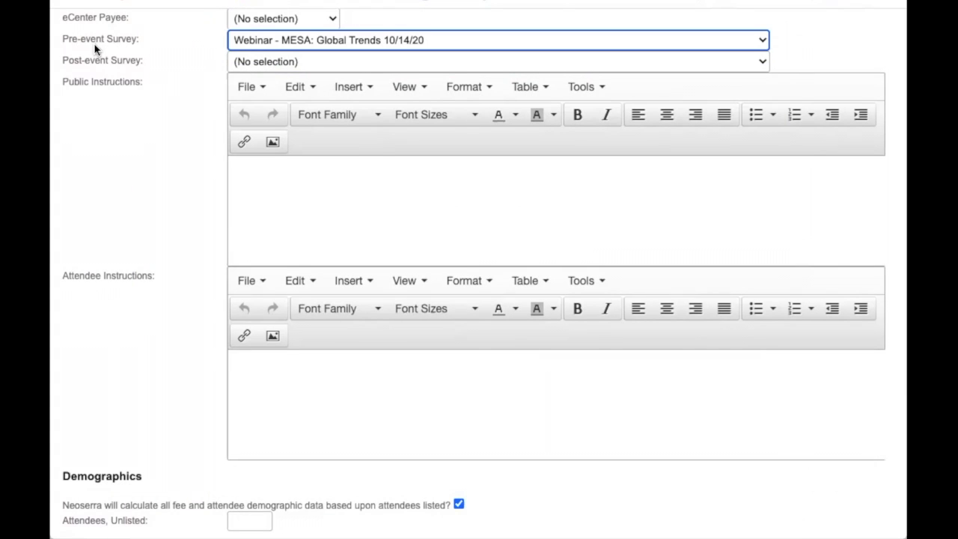
pyautogui.scroll(-1, 94, 43)
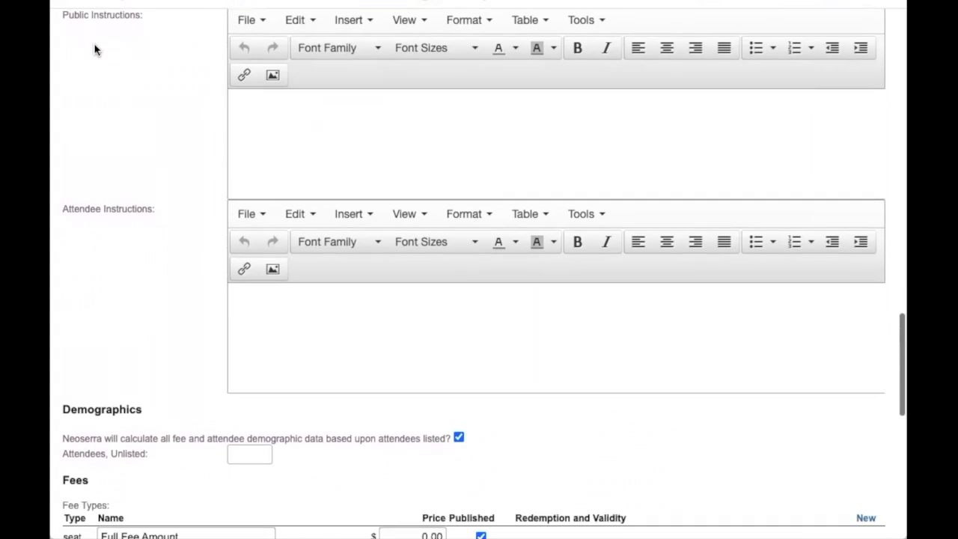
# Enter 'Test' as the event's public instructions.
pyautogui.click(271, 339)
pyautogui.click(269, 137)
pyautogui.write('Test')
# Enter 'Test' as the attendee instructions and scroll to the bottom of the form.
pyautogui.click(301, 306)
pyautogui.write('Test')
pyautogui.scroll(-1, 183, 318)
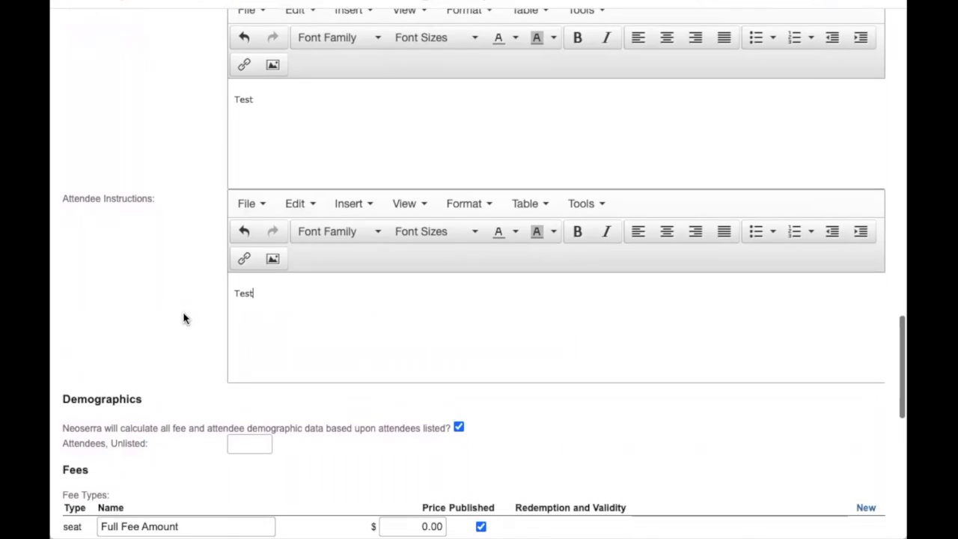
pyautogui.scroll(-5, 184, 318)
pyautogui.scroll(-3, 183, 312)
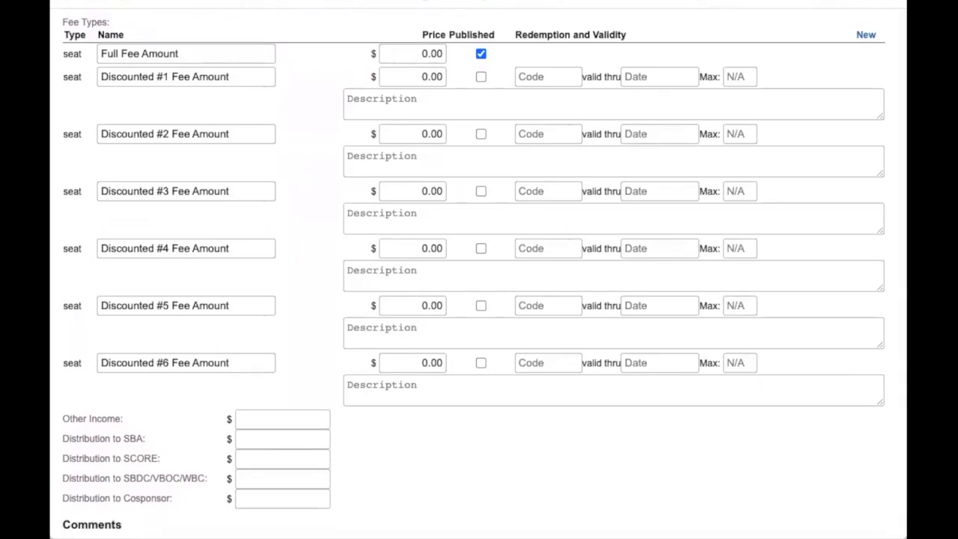
pyautogui.scroll(-1, 561, 242)
pyautogui.scroll(-2, 562, 242)
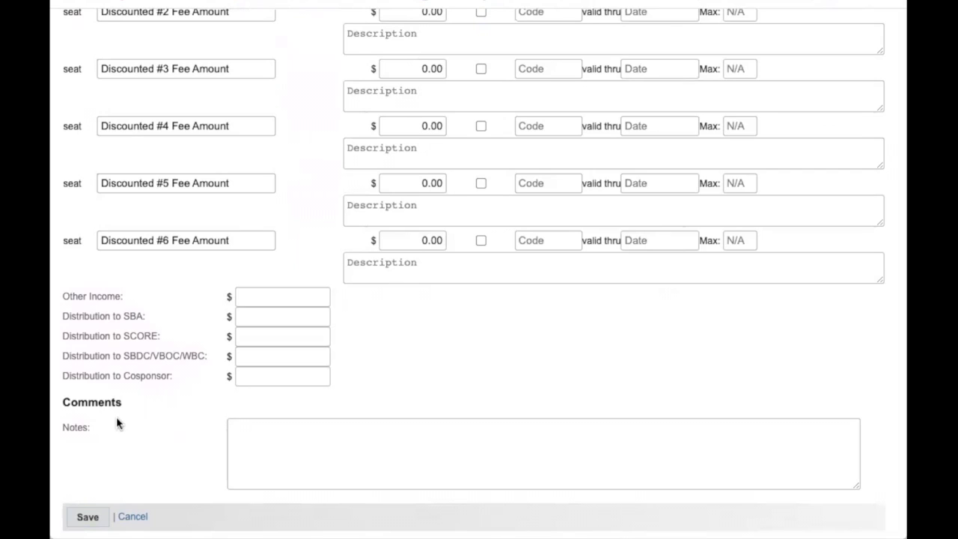
# Try saving the training event, which returns a validation error on the employer fields.
pyautogui.click(86, 512)
pyautogui.click(88, 517)
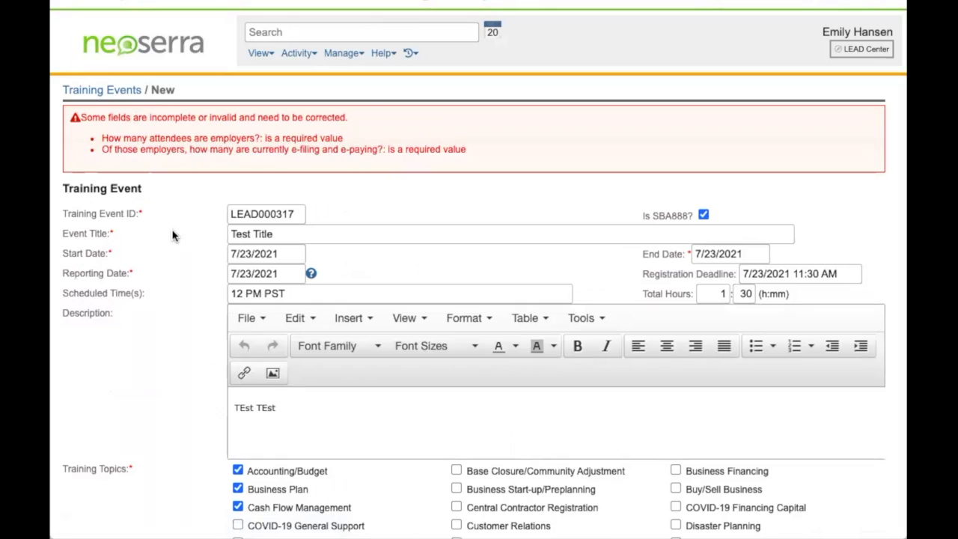
pyautogui.scroll(-7, 172, 236)
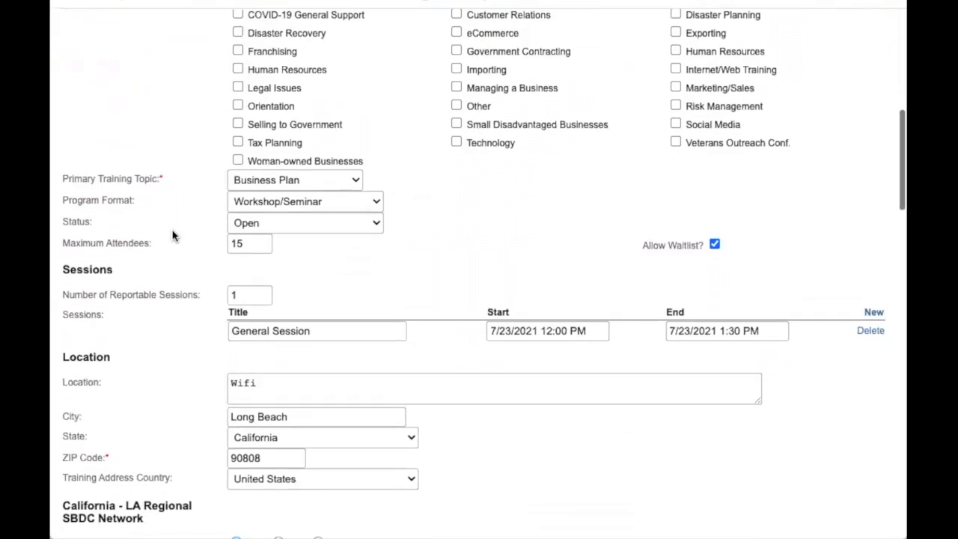
pyautogui.scroll(-6, 172, 235)
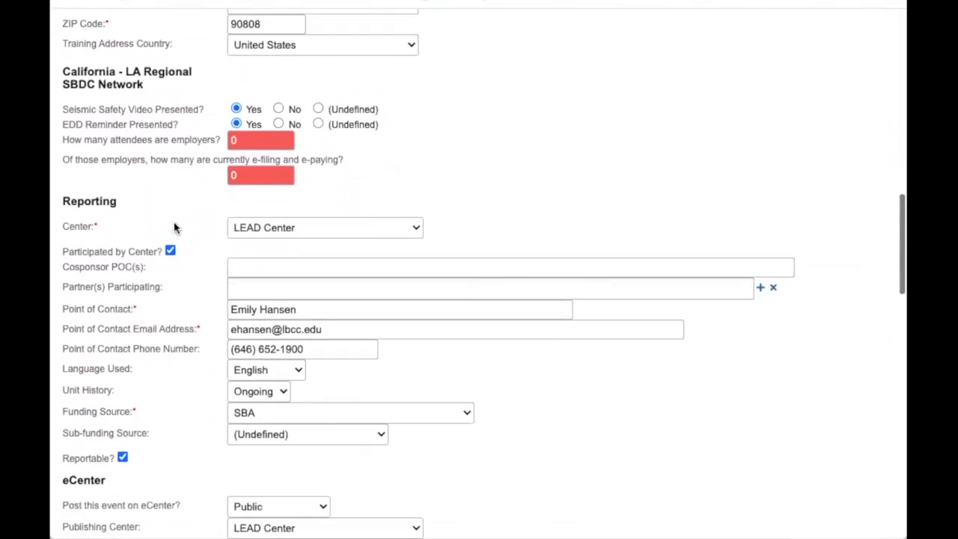
# Set employer attendees and e-filing employers to 1 each, then save the event.
pyautogui.click(247, 140)
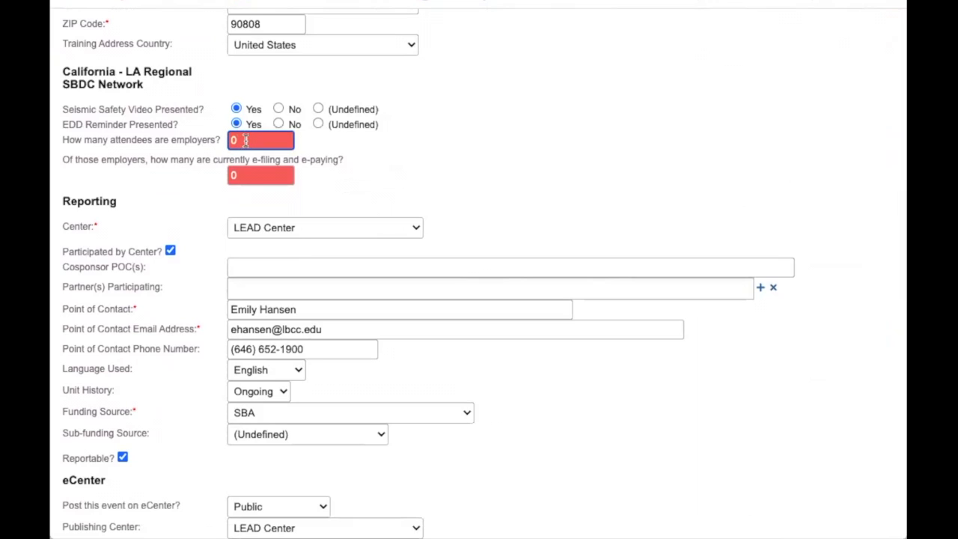
pyautogui.moveTo(244, 140); pyautogui.dragTo(224, 143)
pyautogui.write('1')
pyautogui.moveTo(241, 175); pyautogui.dragTo(219, 177)
pyautogui.write('1')
pyautogui.click(346, 187)
pyautogui.scroll(-20, 347, 189)
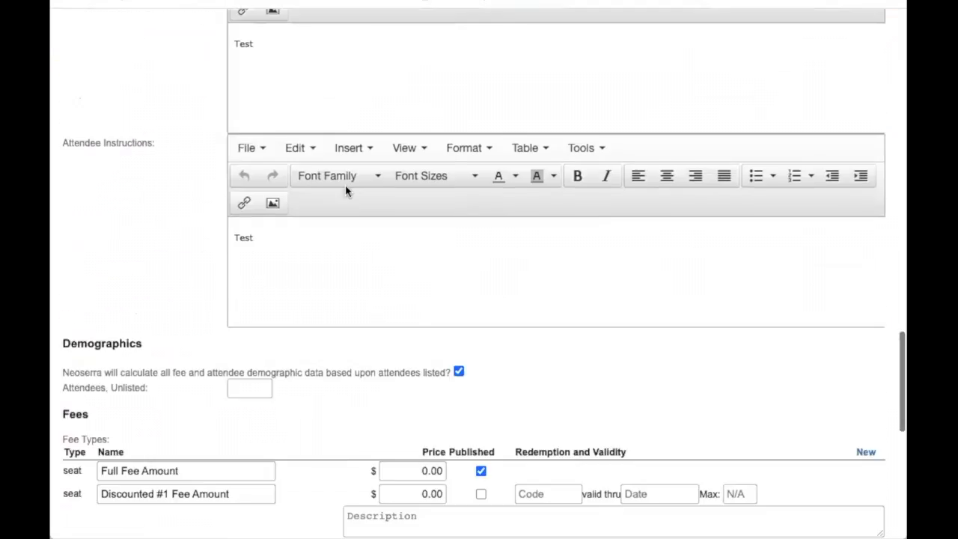
pyautogui.click(88, 512)
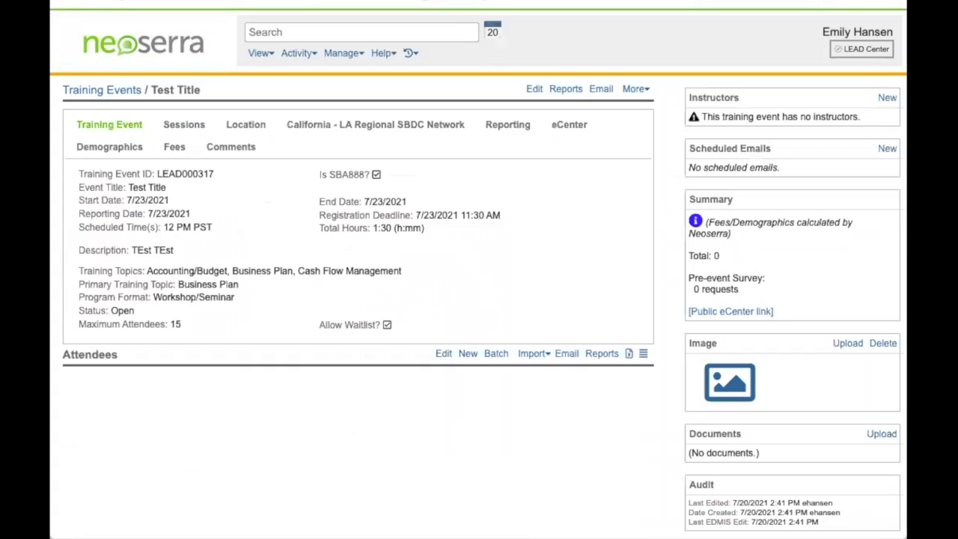